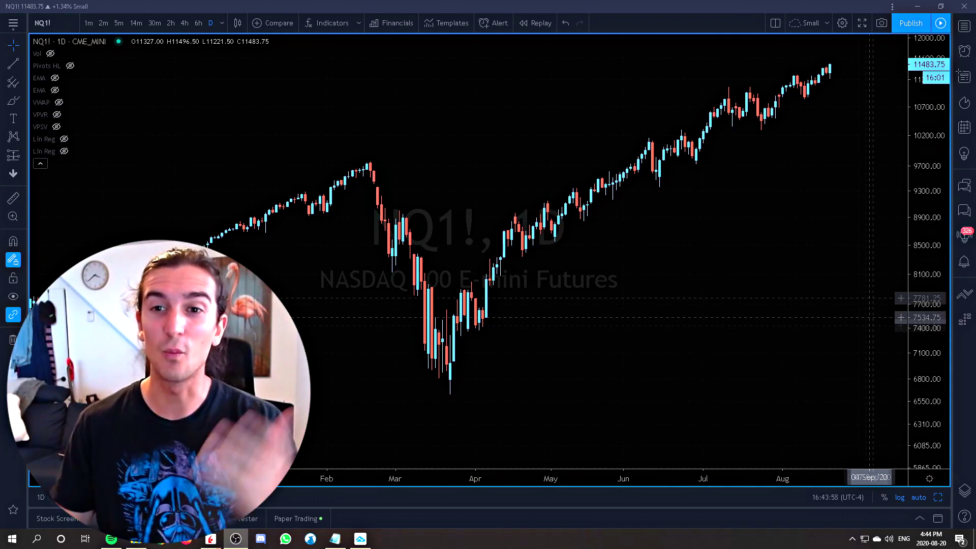
# Step: Look over the favorite indicators available for the daily NQ1! chart
pyautogui.click(359, 23)
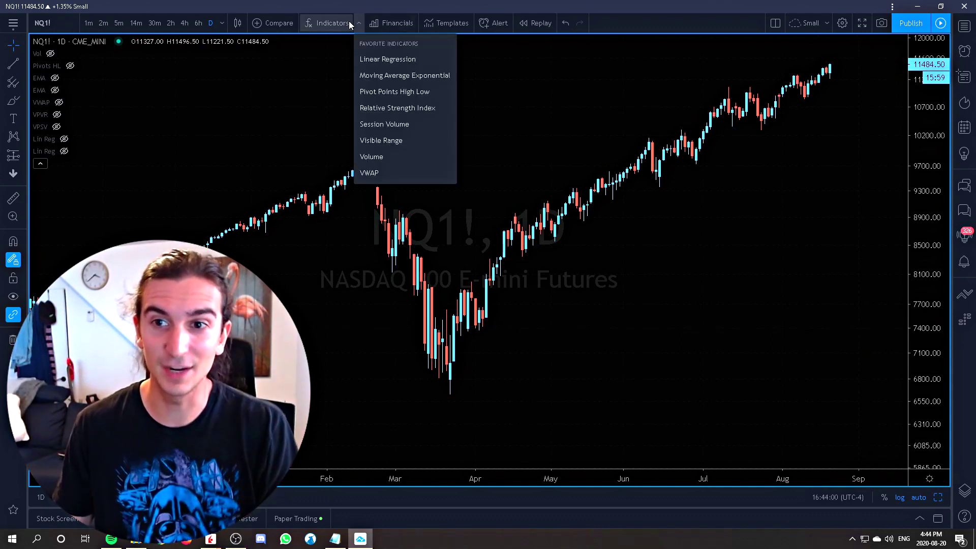
pyautogui.click(328, 23)
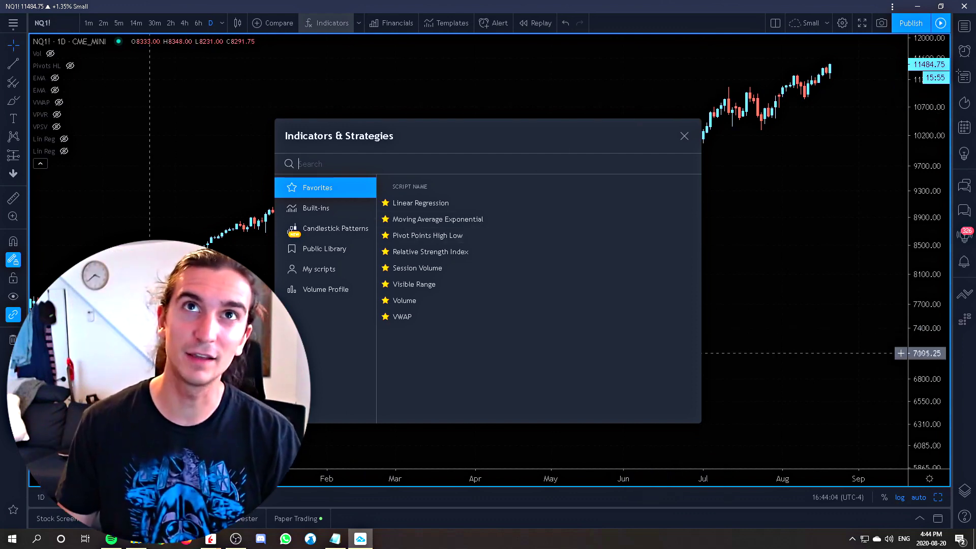
pyautogui.press('Escape')
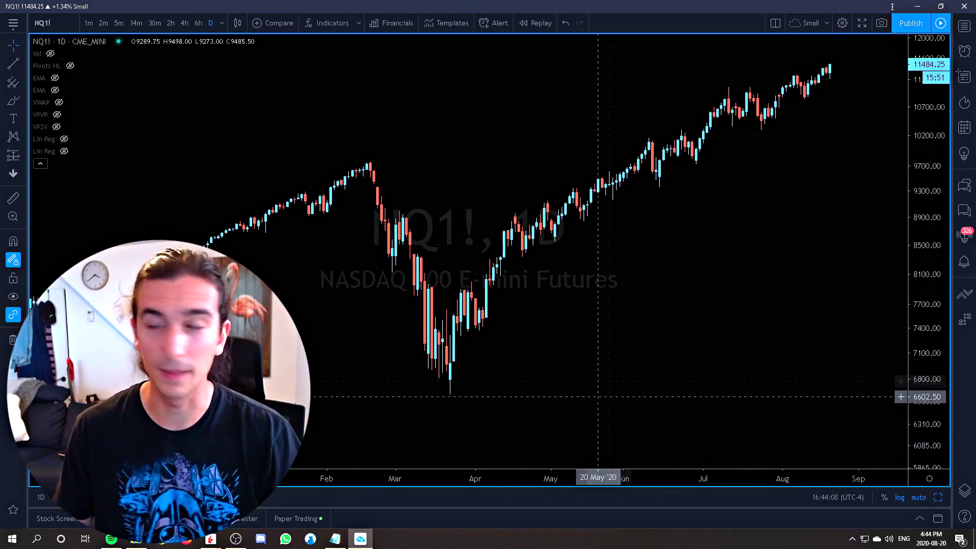
pyautogui.scroll(1, 589, 351)
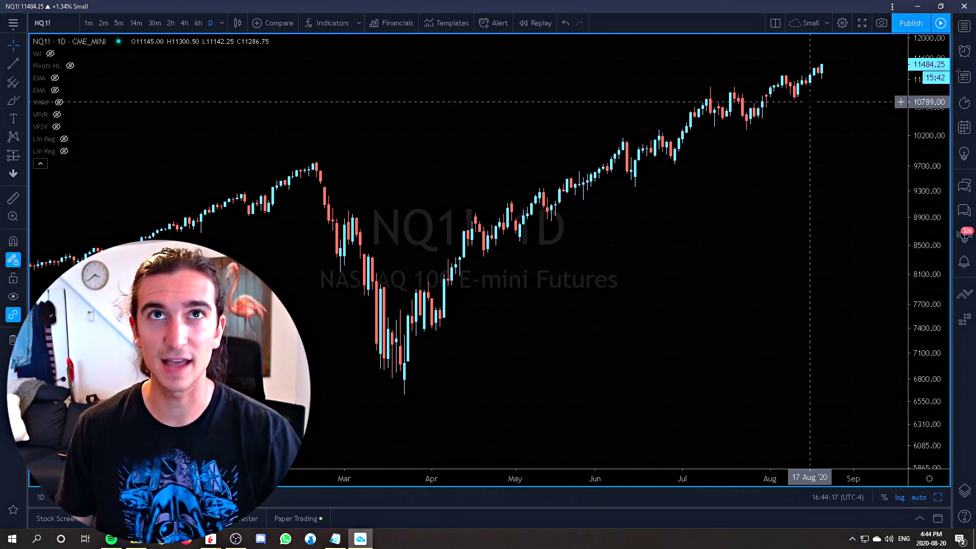
pyautogui.scroll(2, 722, 270)
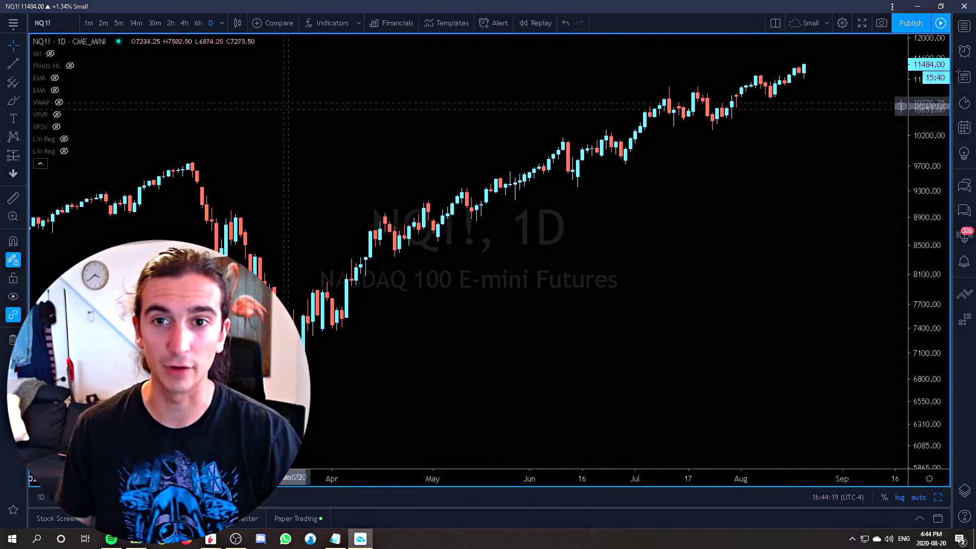
# Step: Browse the complete list of built-in indicators and strategies
pyautogui.click(333, 23)
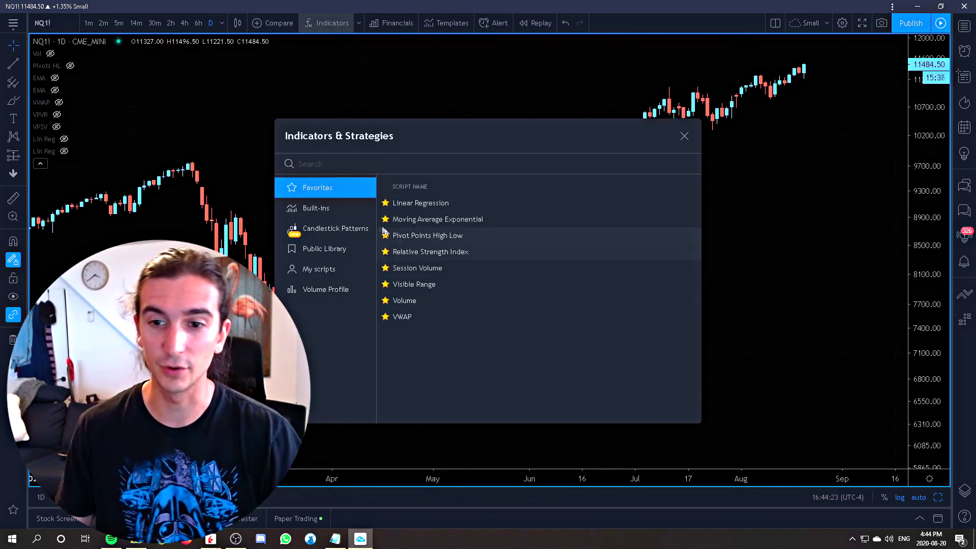
pyautogui.click(320, 211)
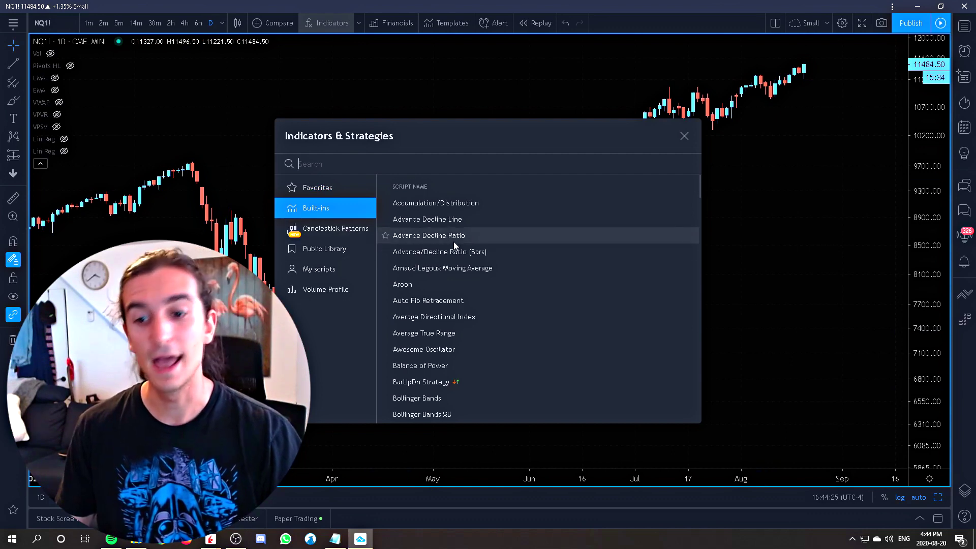
pyautogui.scroll(-1, 402, 234)
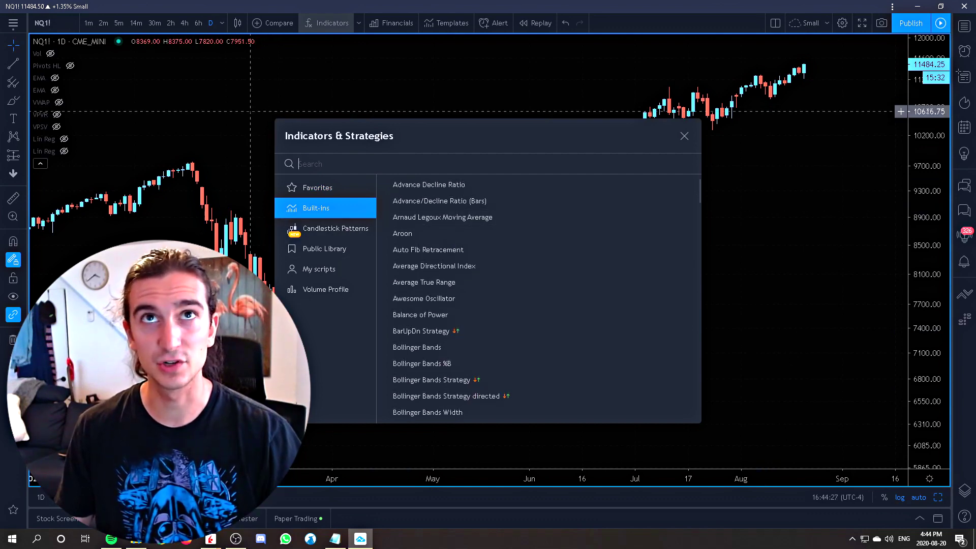
pyautogui.scroll(-8, 464, 200)
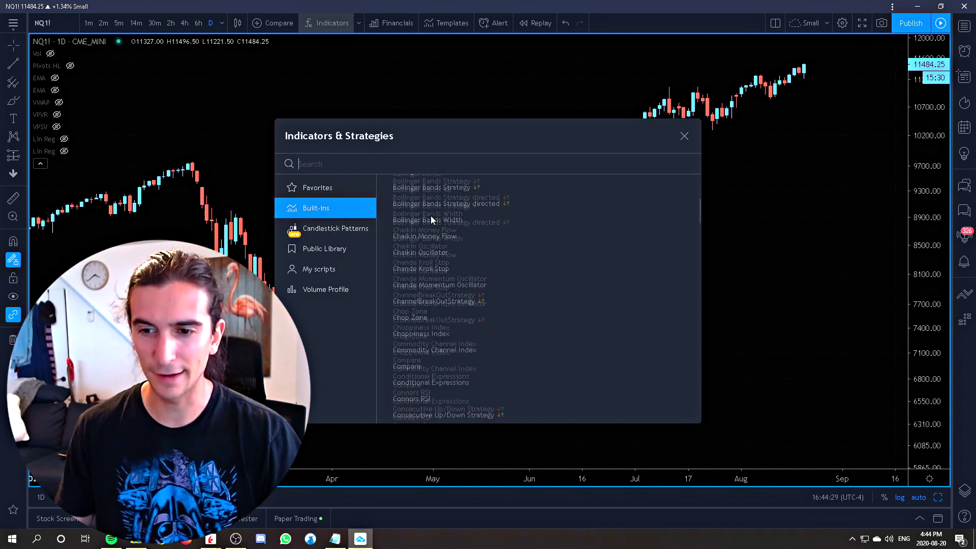
pyautogui.scroll(-12, 429, 216)
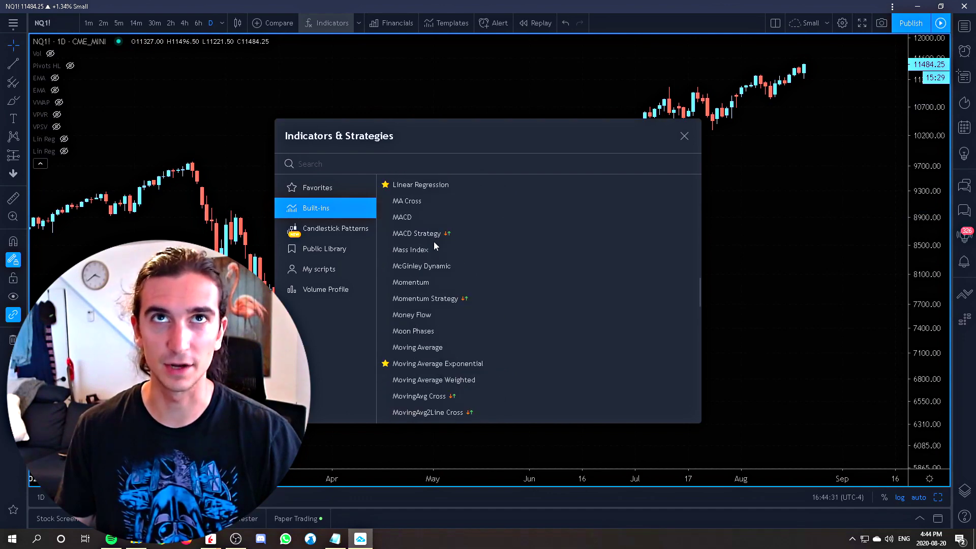
pyautogui.scroll(-10, 445, 287)
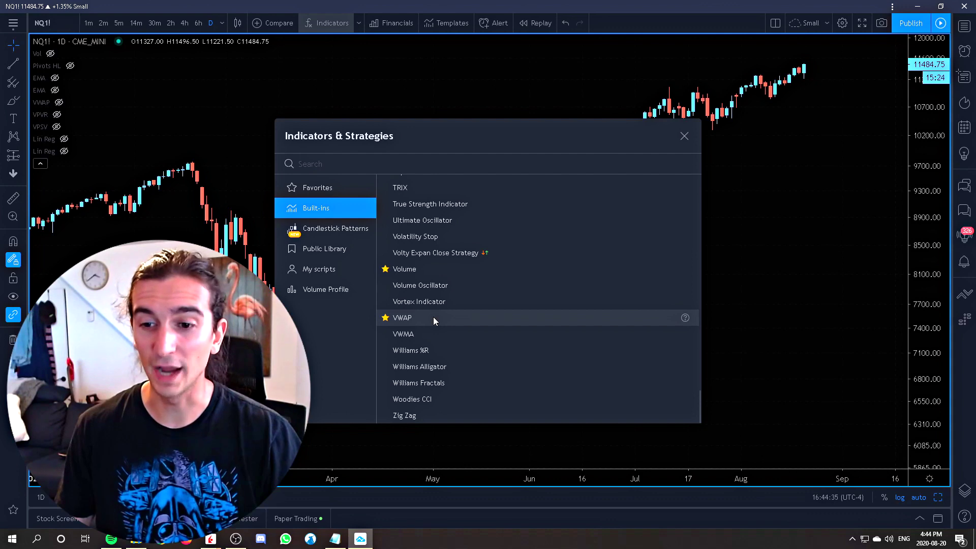
pyautogui.scroll(15, 433, 317)
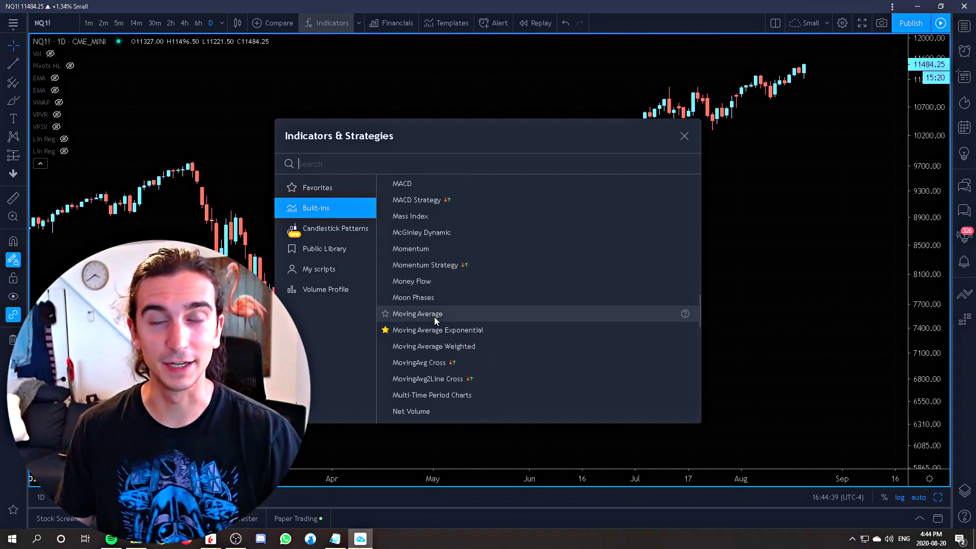
pyautogui.scroll(15, 434, 316)
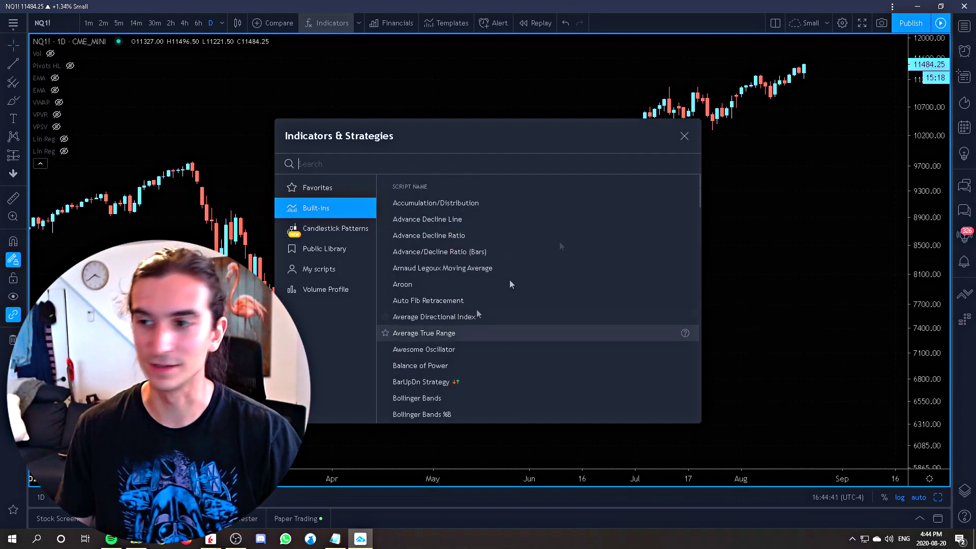
# Step: Look at the candlestick pattern and public library categories, and review the first part of the built-in indicators again
pyautogui.click(318, 231)
pyautogui.click(325, 249)
pyautogui.click(324, 211)
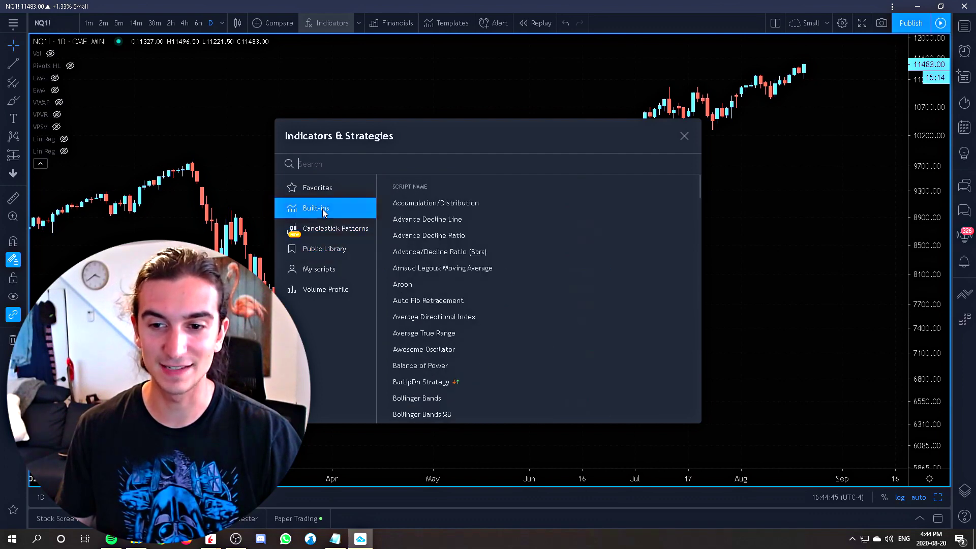
pyautogui.scroll(-2, 483, 275)
pyautogui.scroll(2, 443, 239)
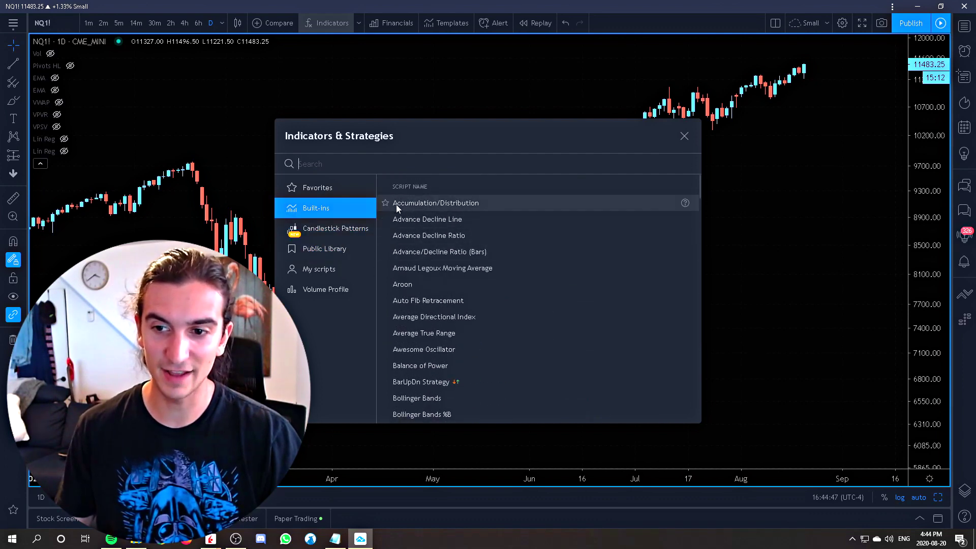
pyautogui.scroll(-3, 457, 296)
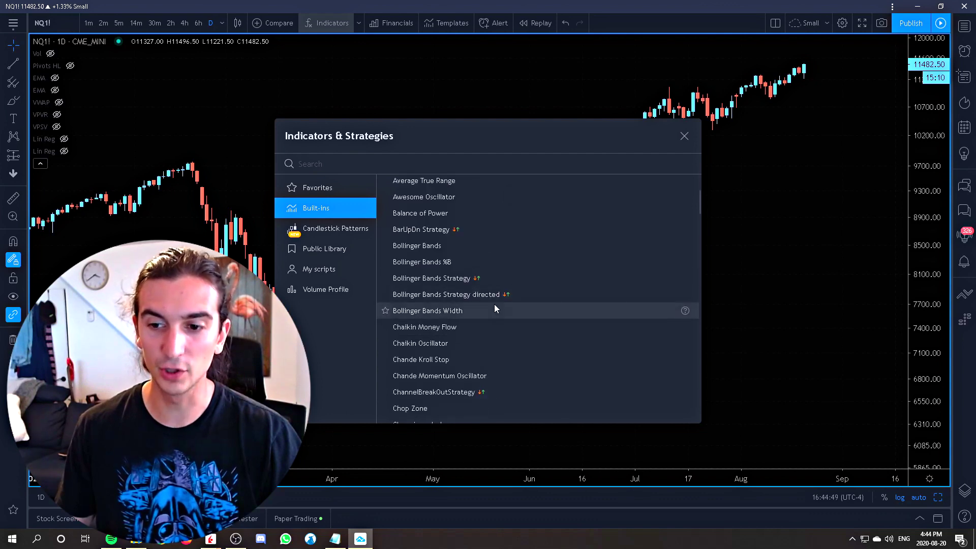
pyautogui.scroll(-2, 494, 304)
pyautogui.scroll(-3, 487, 228)
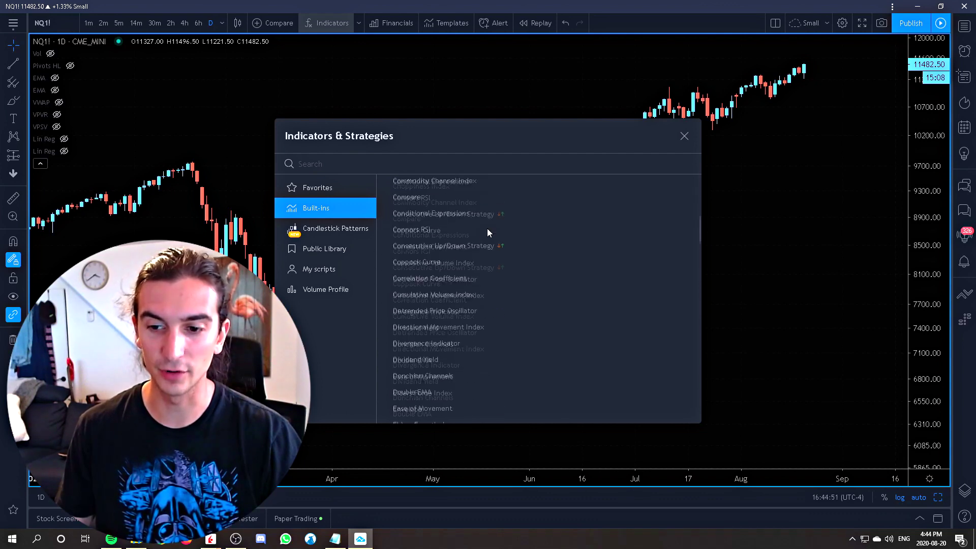
pyautogui.scroll(8, 447, 296)
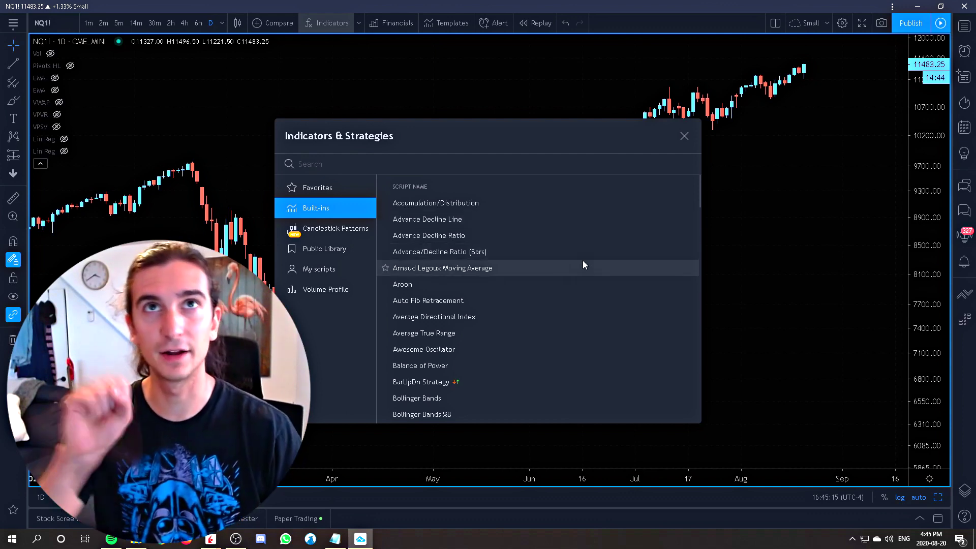
# Step: Compare the built-in indicators with the community scripts in the Public Library, and close the indicator browser
pyautogui.click(325, 248)
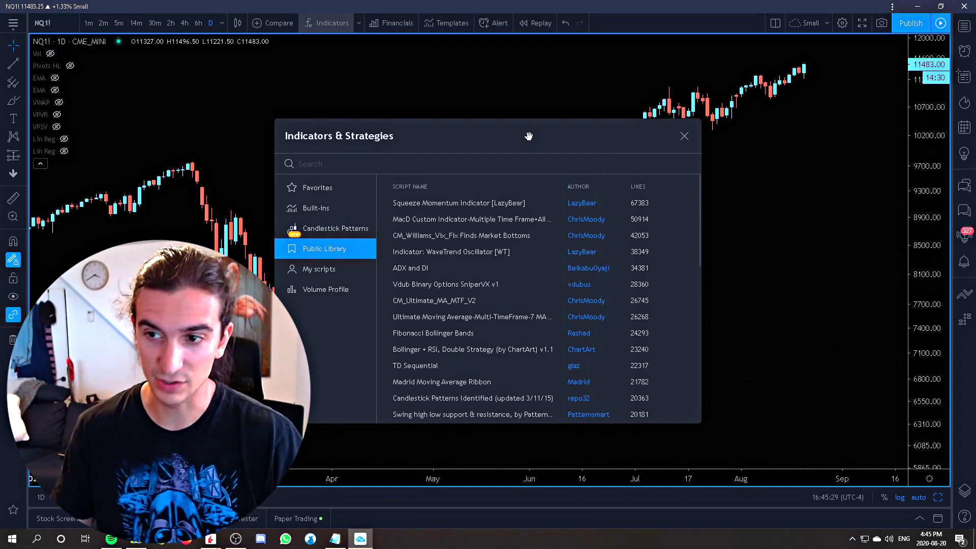
pyautogui.click(317, 208)
pyautogui.scroll(-6, 458, 264)
pyautogui.scroll(-5, 461, 289)
pyautogui.click(324, 249)
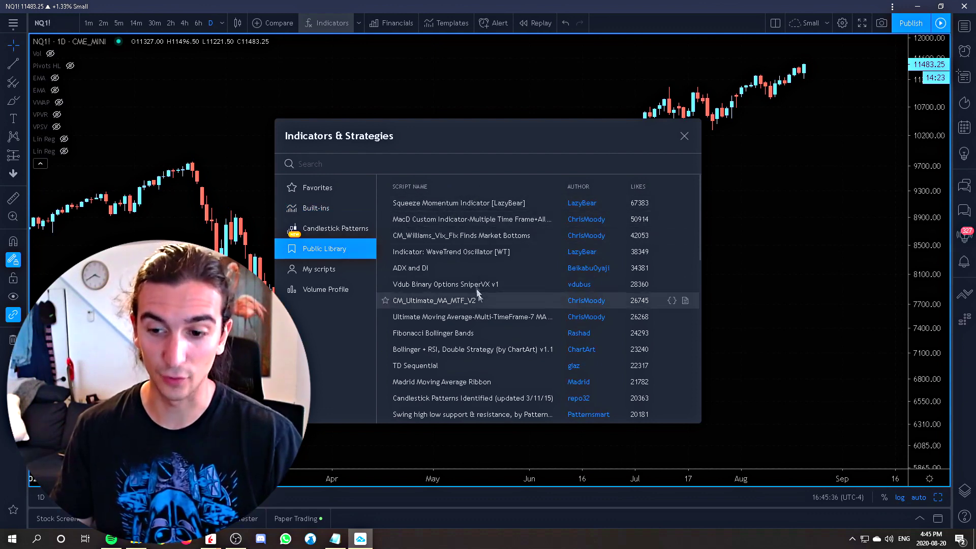
pyautogui.scroll(-10, 477, 287)
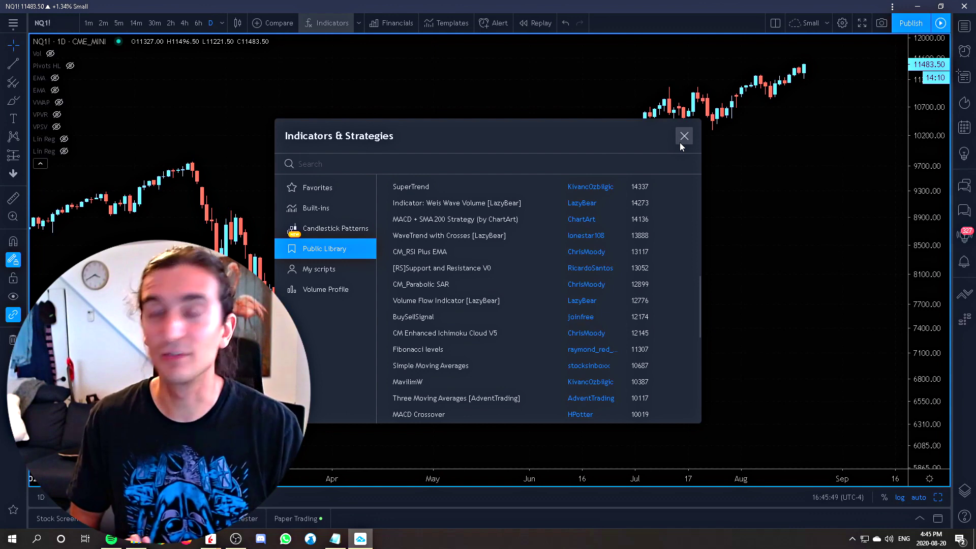
pyautogui.click(684, 136)
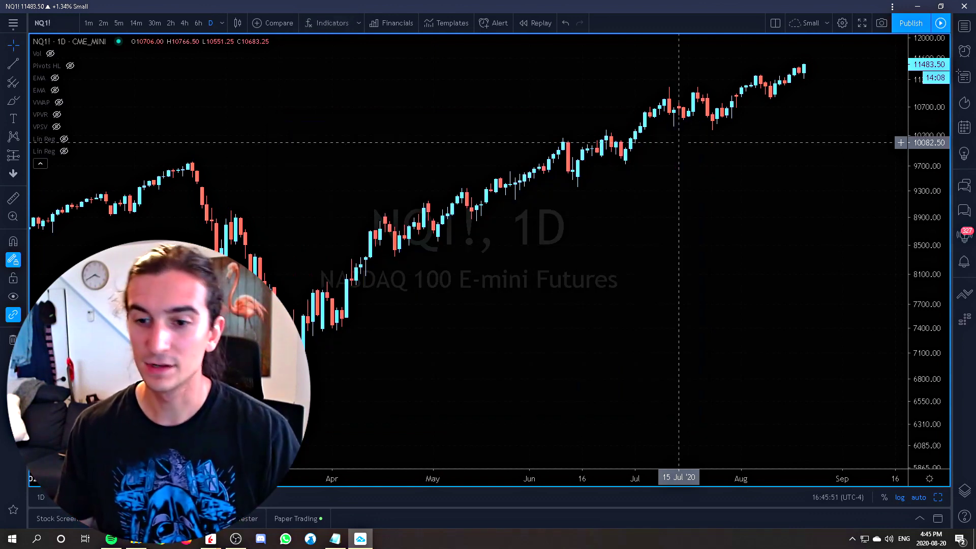
# Step: Try alternative display styles for the price chart, including bars and area
pyautogui.moveTo(636, 229); pyautogui.dragTo(682, 219)
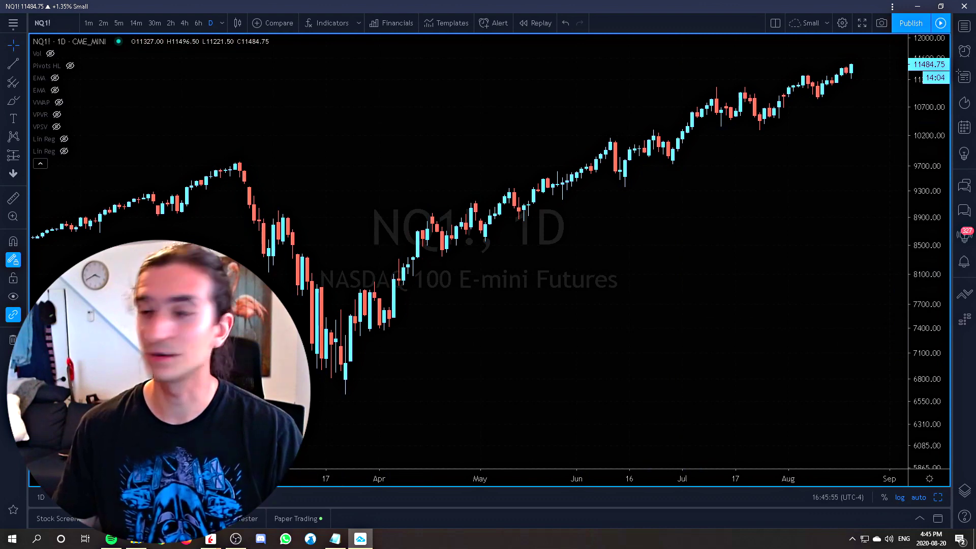
pyautogui.click(237, 23)
pyautogui.click(254, 85)
pyautogui.click(237, 23)
pyautogui.click(255, 47)
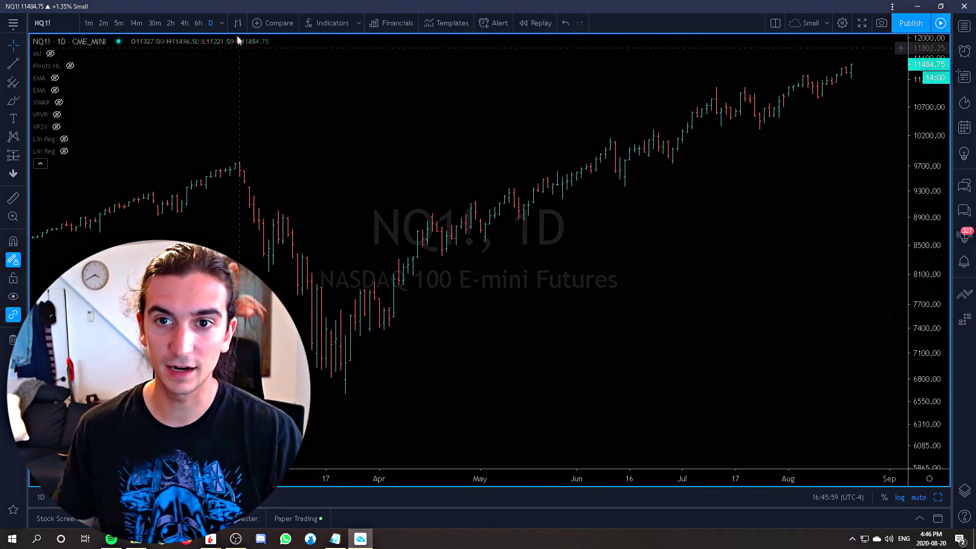
pyautogui.click(236, 23)
pyautogui.click(256, 129)
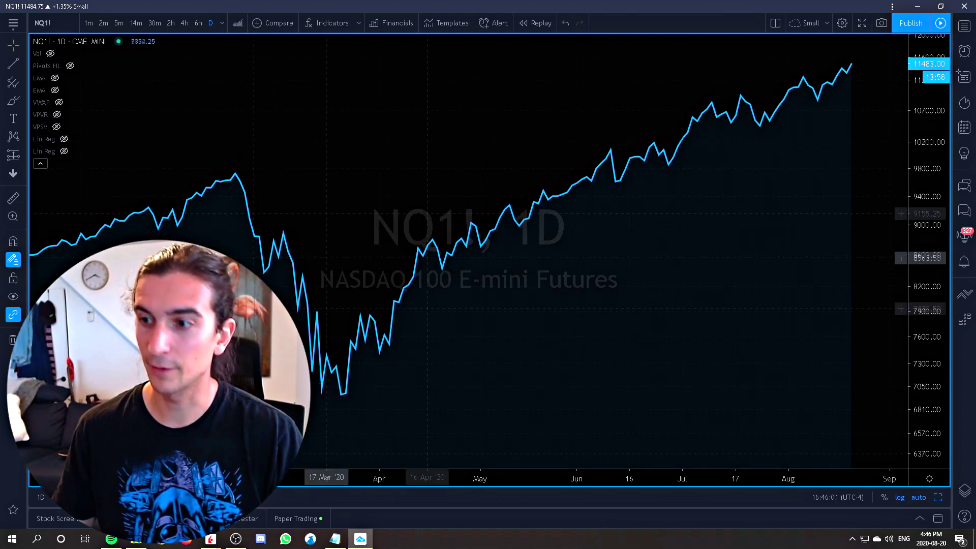
# Step: Undo the three chart style changes to bring back the candles
pyautogui.hotkey('ctrl', 'z')
pyautogui.hotkey('ctrl', 'z')
pyautogui.hotkey('ctrl', 'z')
pyautogui.moveTo(664, 319); pyautogui.dragTo(692, 341)
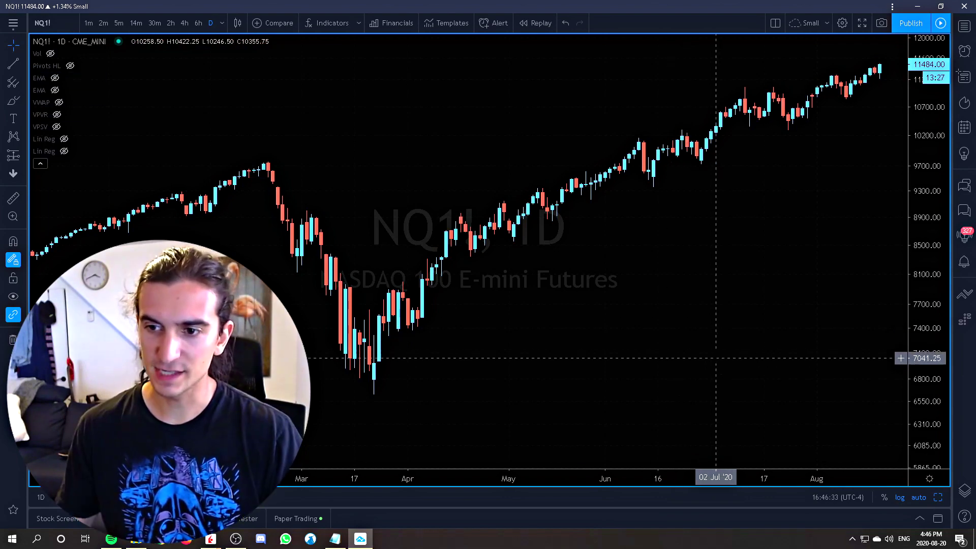
pyautogui.scroll(3, 814, 338)
pyautogui.scroll(-3, 793, 336)
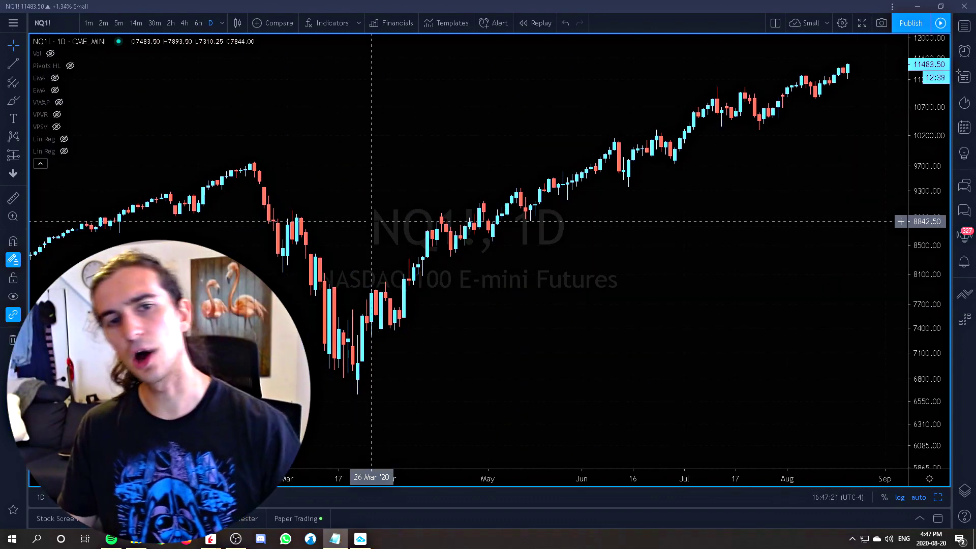
# Step: Show both EMA indicators on the chart, and hide the second one again
pyautogui.moveTo(56, 82)
pyautogui.click(55, 79)
pyautogui.click(55, 90)
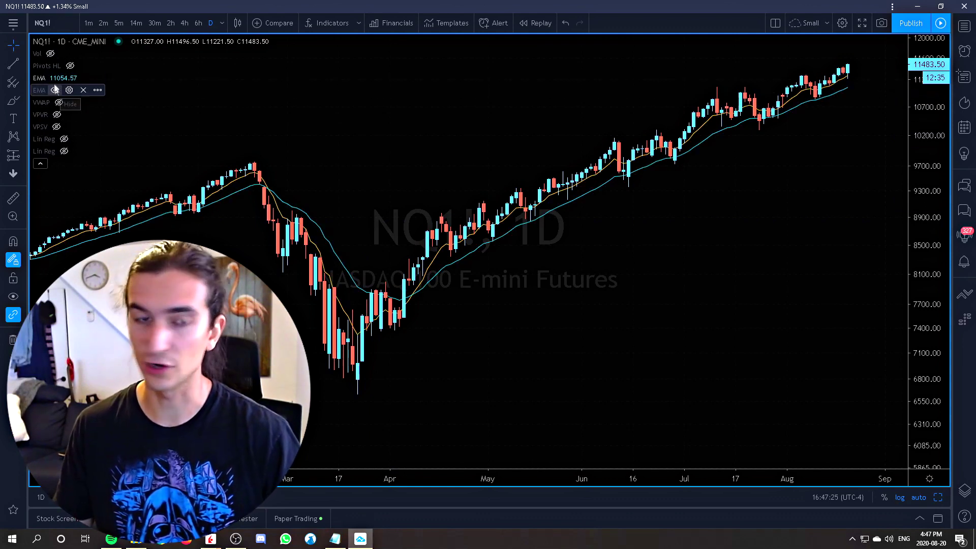
pyautogui.click(55, 90)
pyautogui.scroll(2, 629, 272)
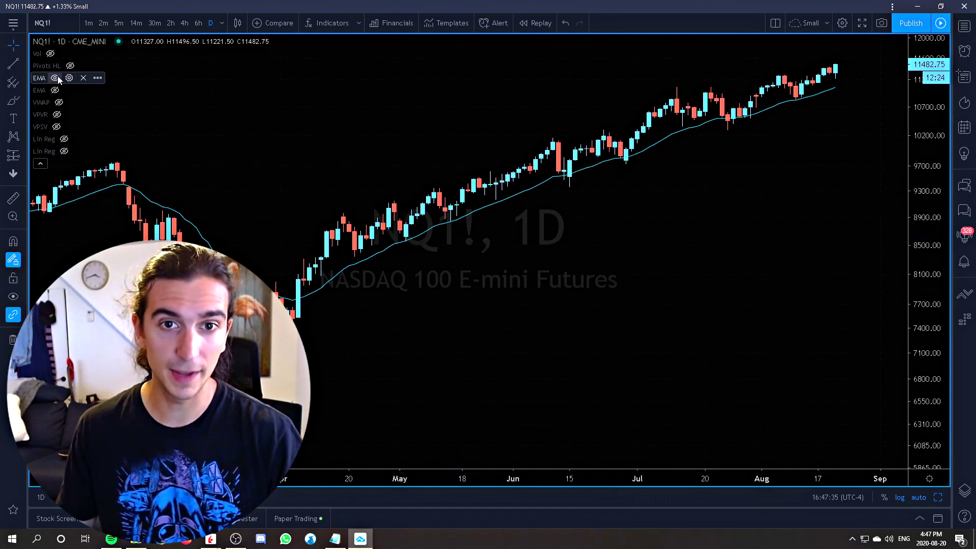
# Step: Check the input settings of the first EMA without changing them, and show the second EMA on the chart
pyautogui.click(69, 78)
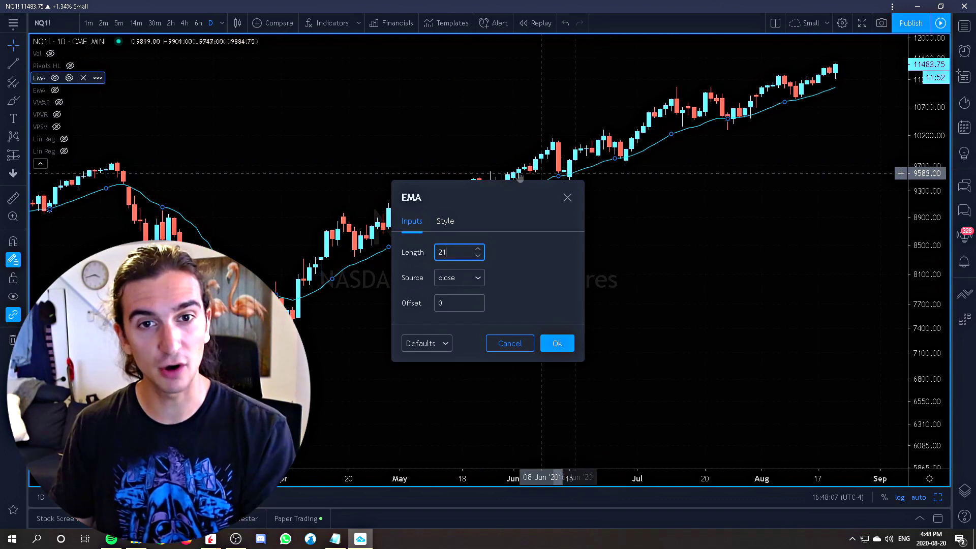
pyautogui.click(568, 197)
pyautogui.click(55, 90)
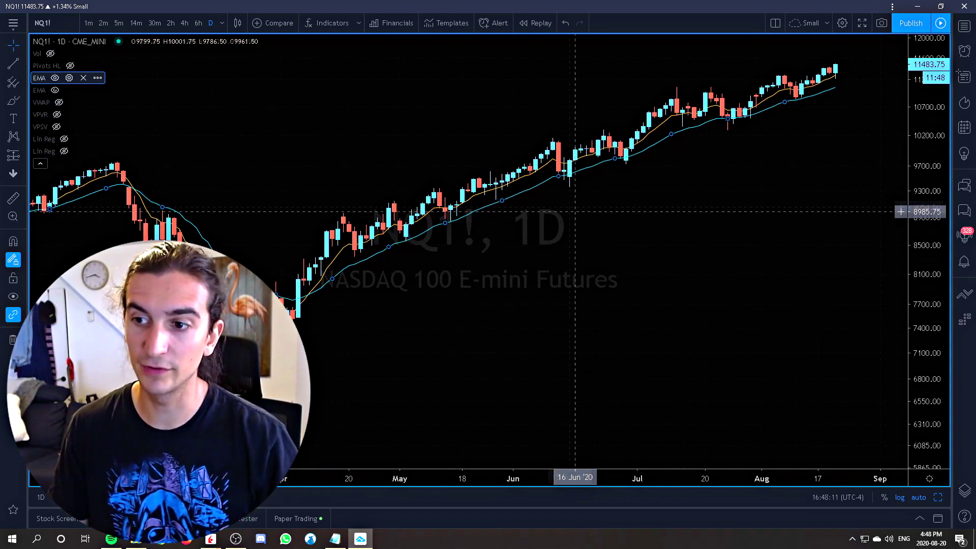
pyautogui.scroll(3, 595, 264)
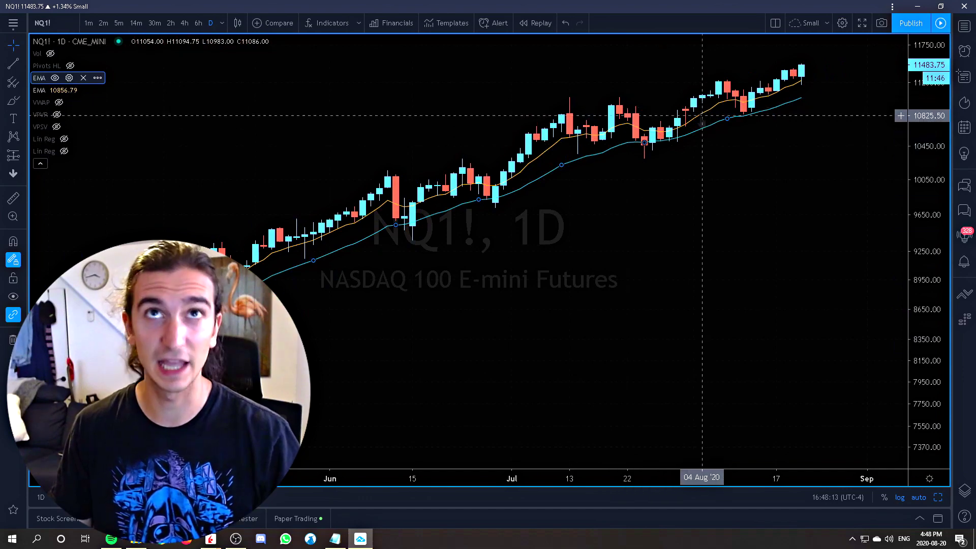
# Step: Switch the chart to the 5-minute timeframe and bring more of the 20 August session into view
pyautogui.press('5')
pyautogui.press('Return')
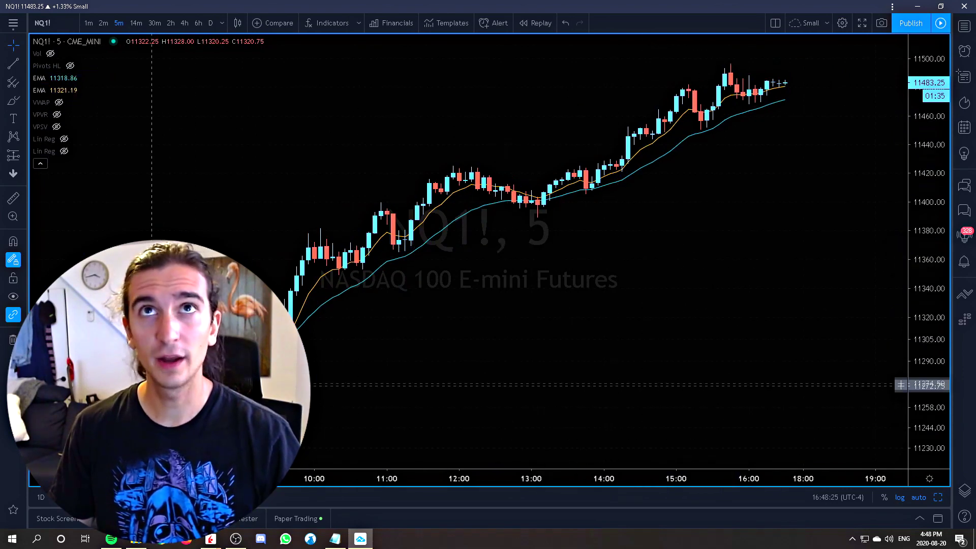
pyautogui.moveTo(554, 338); pyautogui.dragTo(656, 328)
pyautogui.scroll(-2, 600, 320)
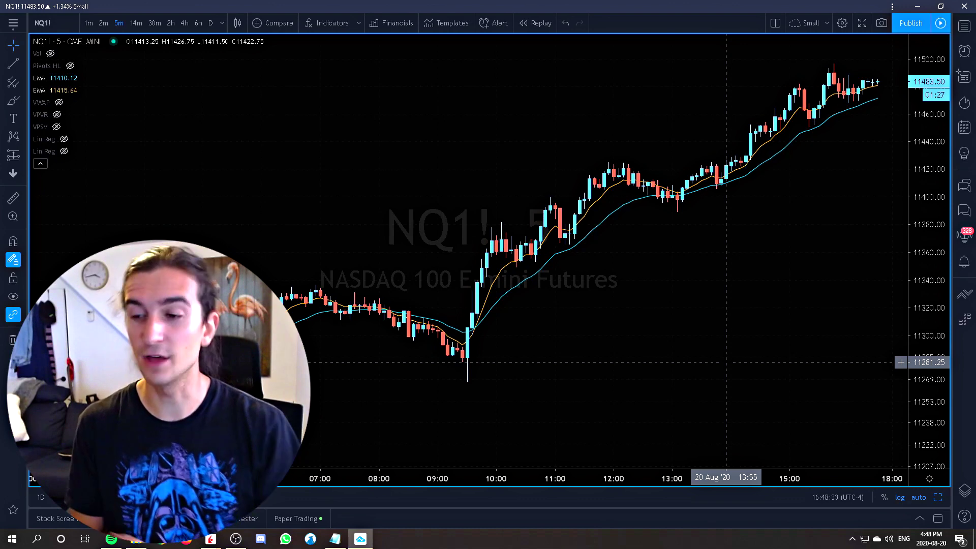
pyautogui.scroll(-2, 712, 350)
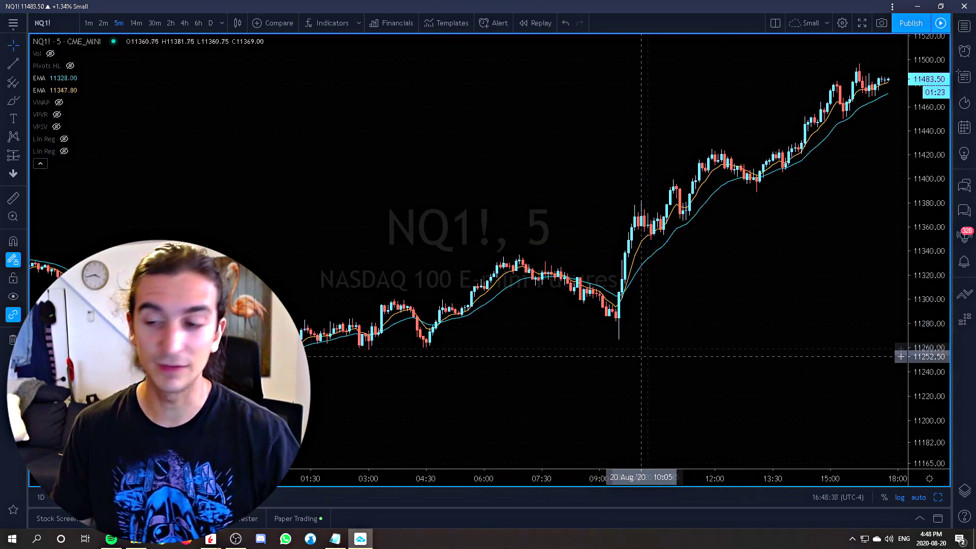
# Step: Examine the two EMAs on the 2-minute timeframe across the 20 August session, and return the chart to 5 minutes
pyautogui.scroll(2, 610, 349)
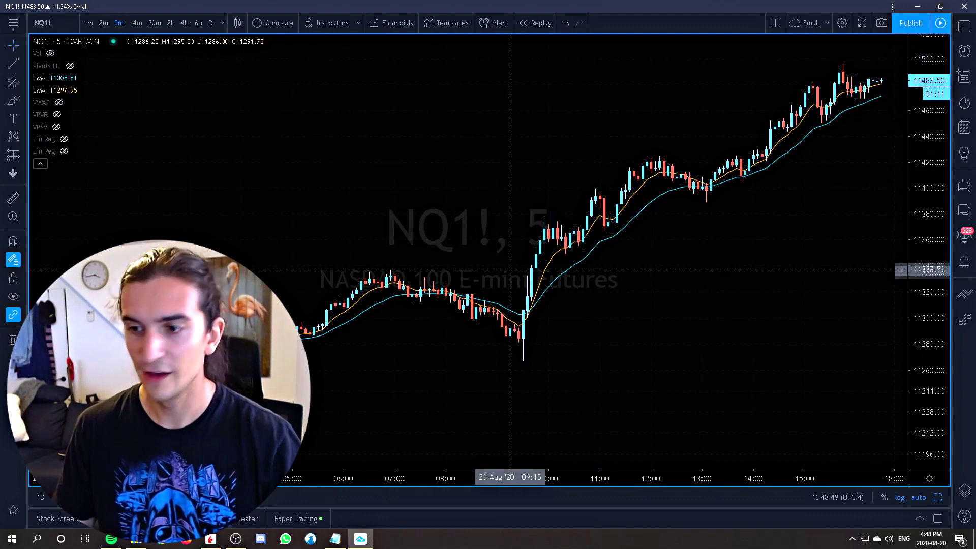
pyautogui.click(104, 23)
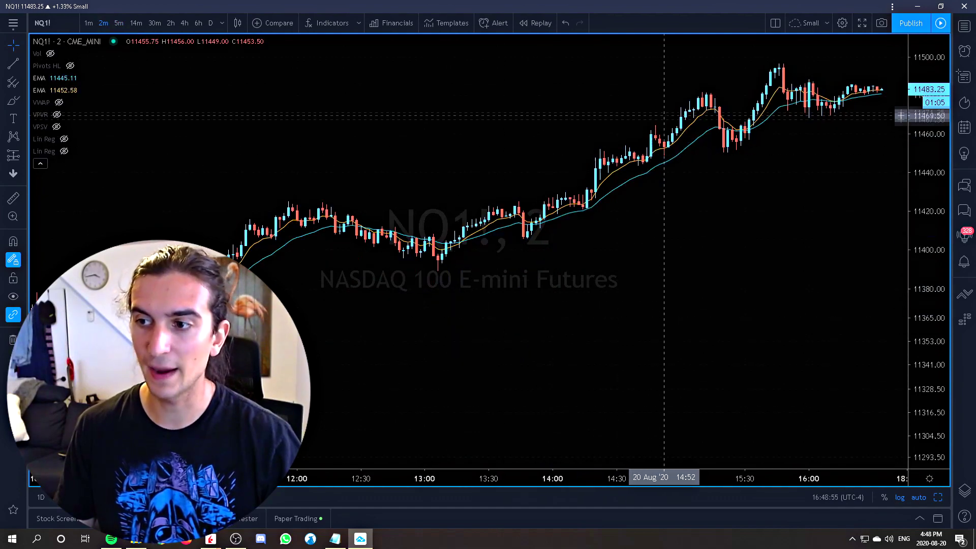
pyautogui.moveTo(368, 425); pyautogui.dragTo(714, 380)
pyautogui.scroll(5, 485, 175)
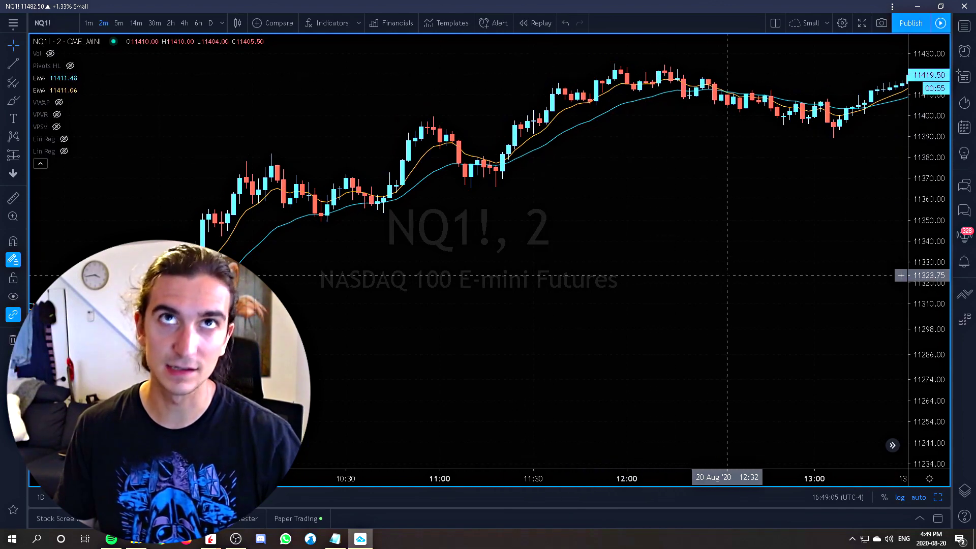
pyautogui.scroll(-3, 601, 307)
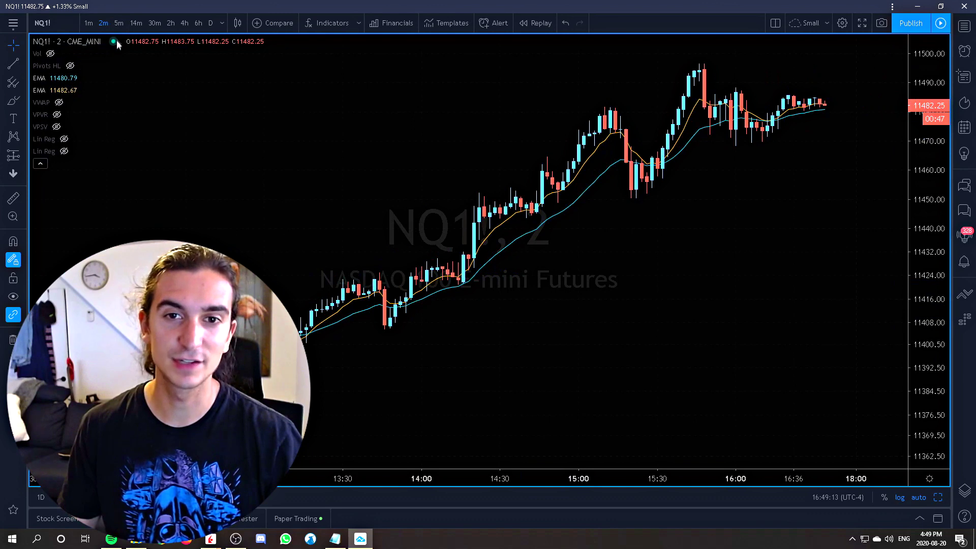
pyautogui.click(118, 24)
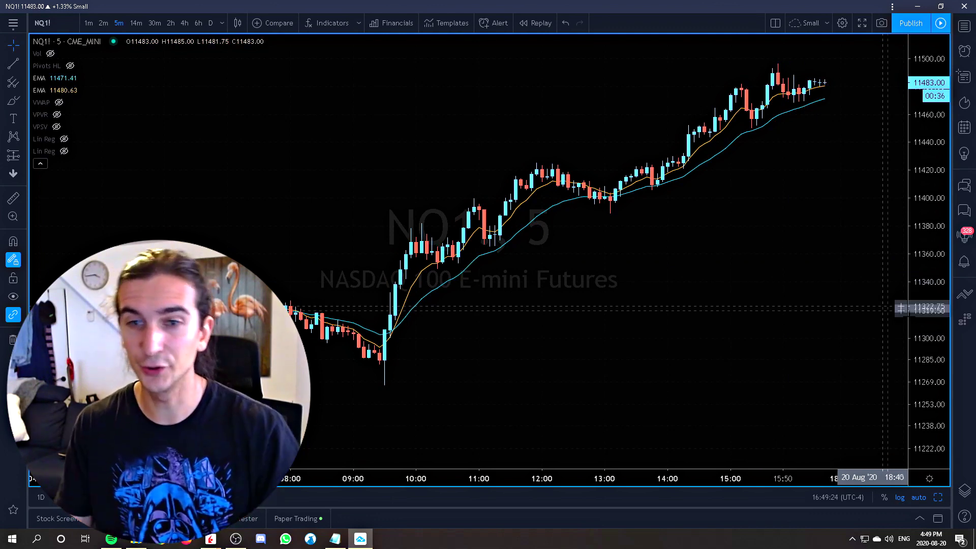
# Step: Set the source of the second EMA to open in its input settings
pyautogui.click(69, 90)
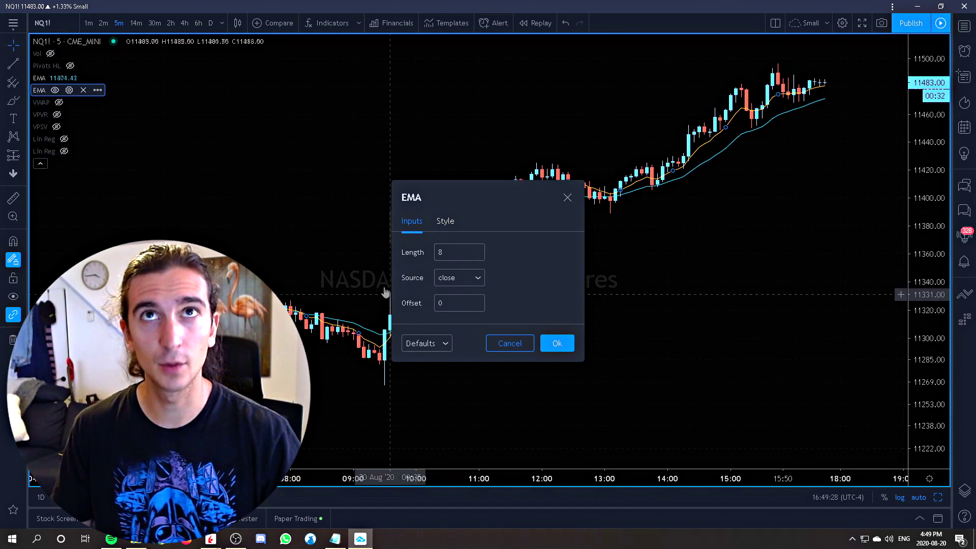
pyautogui.click(481, 278)
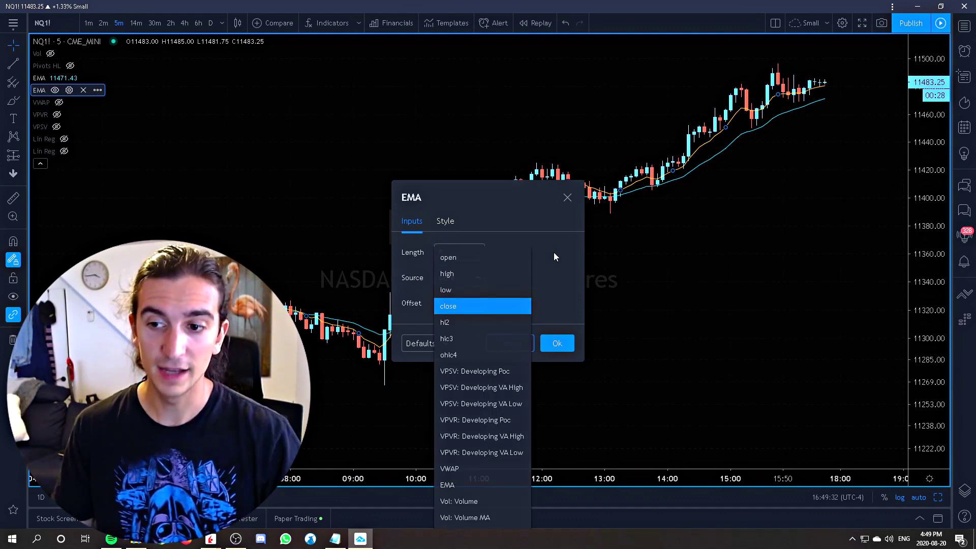
pyautogui.click(553, 252)
pyautogui.click(466, 287)
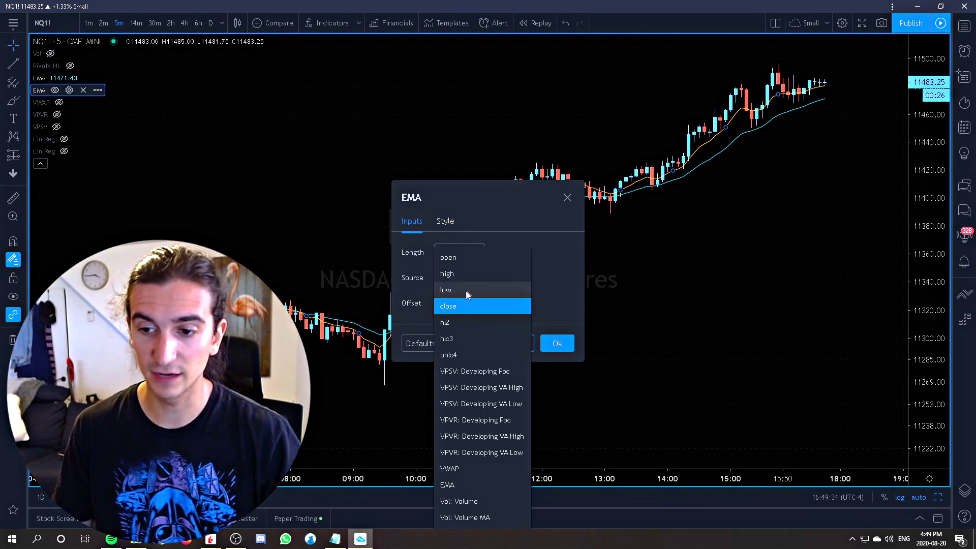
pyautogui.click(468, 259)
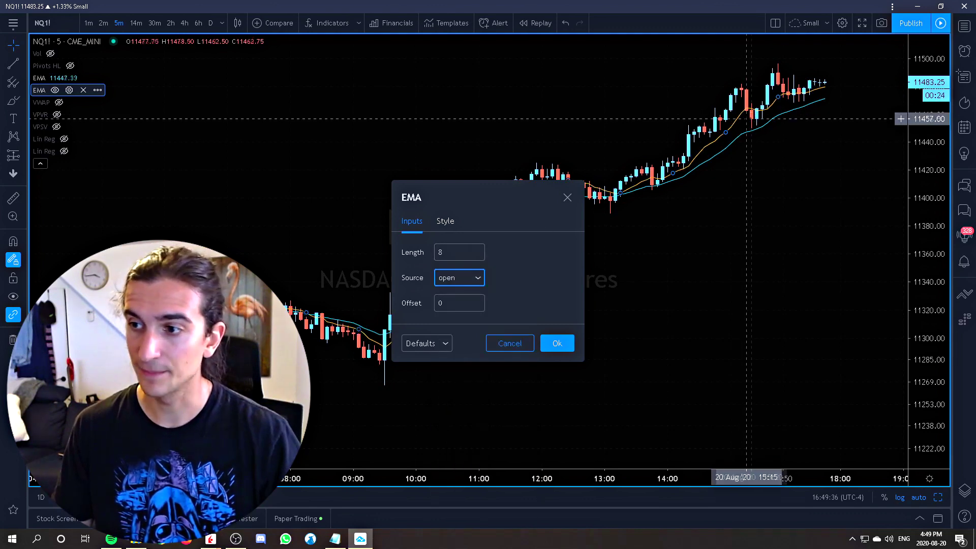
# Step: Set the source of the second EMA back to close and accept the settings
pyautogui.click(483, 277)
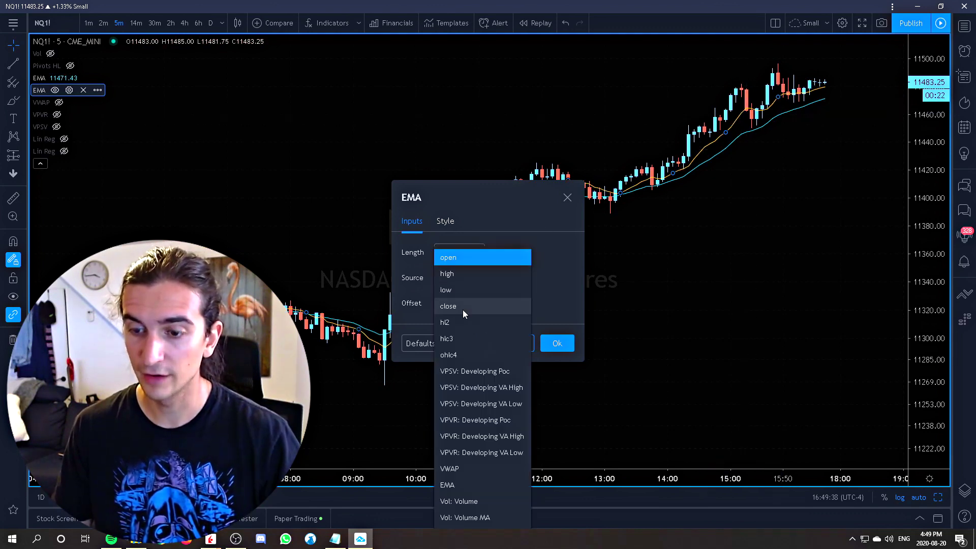
pyautogui.click(463, 307)
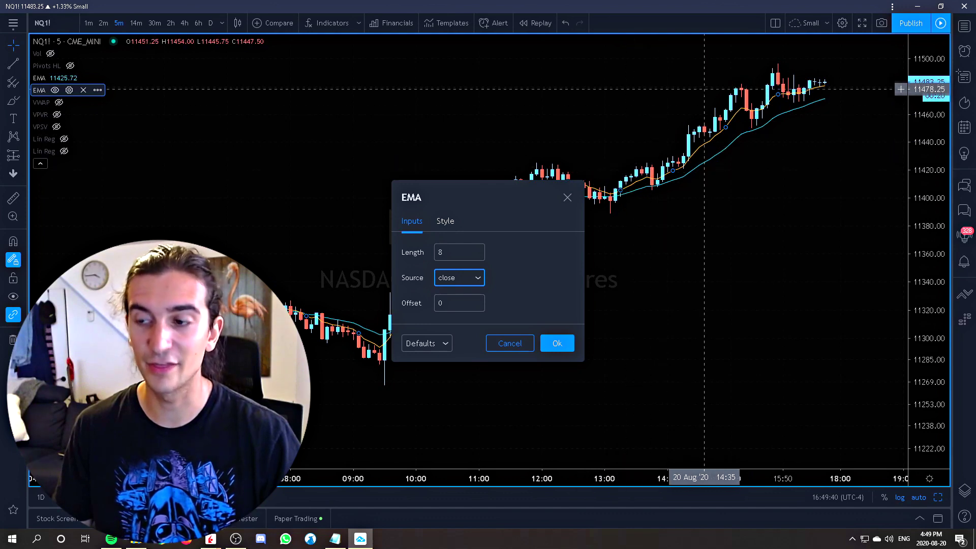
pyautogui.click(557, 345)
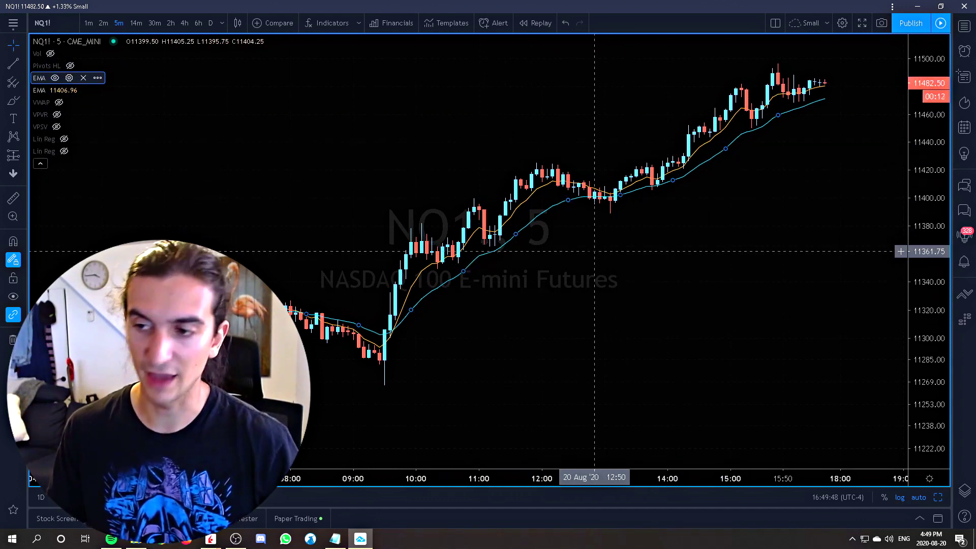
# Step: Switch to the broker's MNQ chart window, set it to 30 sec candles, and minimize the window
pyautogui.hotkey('alt', 'Tab')
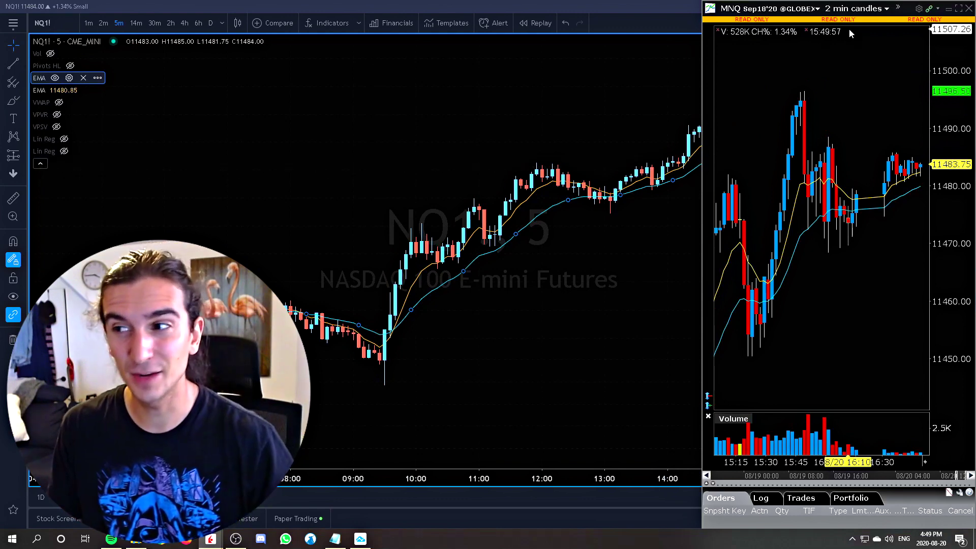
pyautogui.click(844, 10)
pyautogui.click(846, 23)
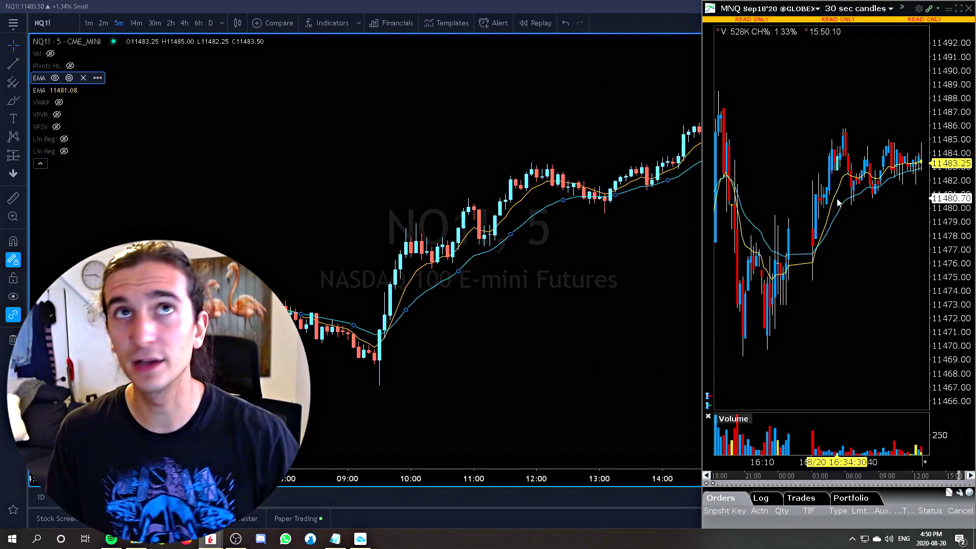
pyautogui.click(949, 8)
# Step: Switch the NQ1! chart to the 2-hour timeframe and look at the EMAs from late July to early August
pyautogui.click(171, 23)
pyautogui.moveTo(579, 227); pyautogui.dragTo(714, 300)
pyautogui.scroll(4, 714, 300)
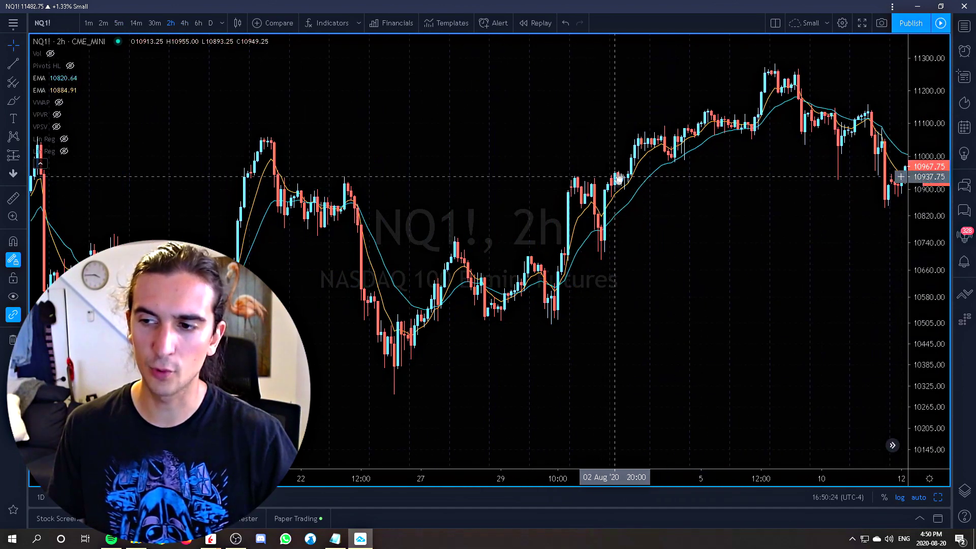
# Step: Set the chart to the 5-minute timeframe and look at the EMAs during the 19 August decline
pyautogui.write('5')
pyautogui.press('Return')
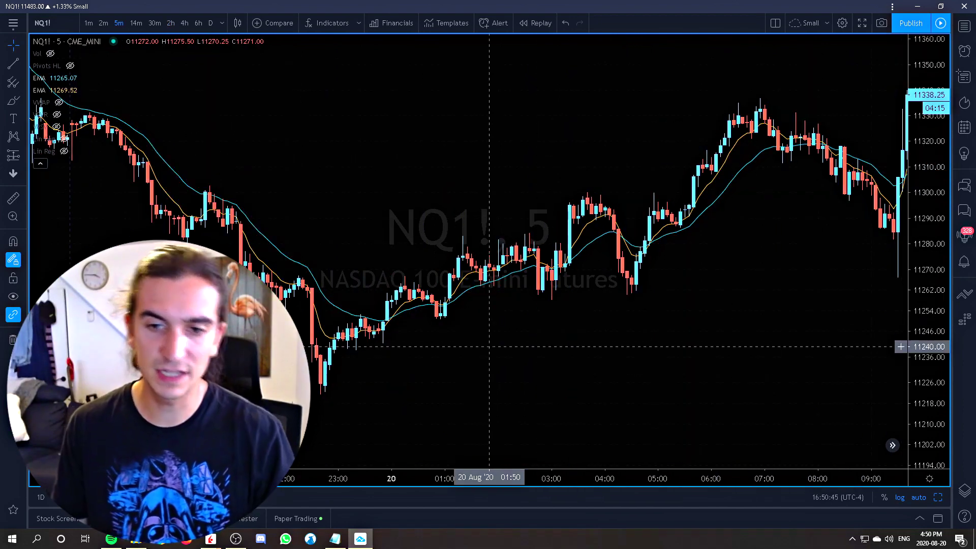
pyautogui.moveTo(440, 314); pyautogui.dragTo(655, 304)
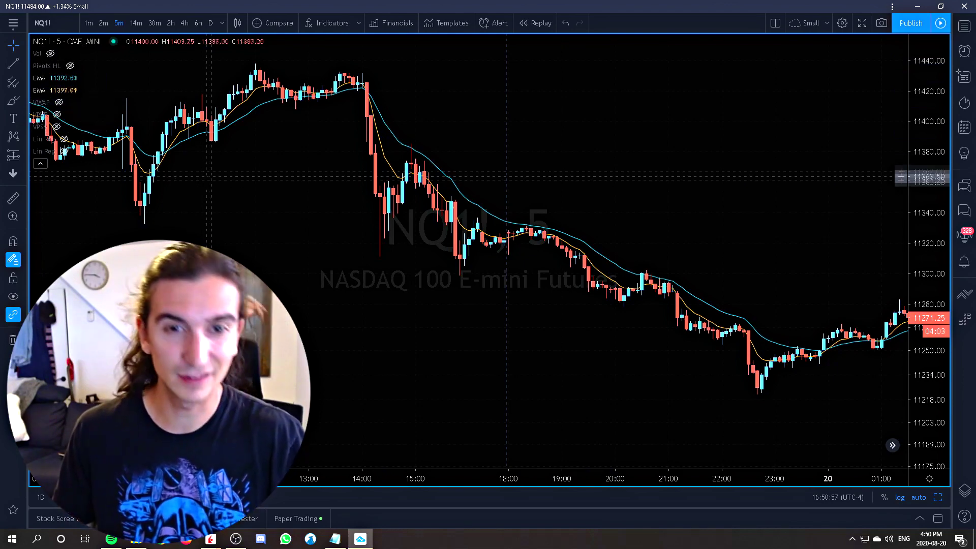
# Step: Show the VPVR indicator and set the chart to the 2-hour timeframe with most of August in view
pyautogui.click(57, 114)
pyautogui.click(198, 23)
pyautogui.click(170, 23)
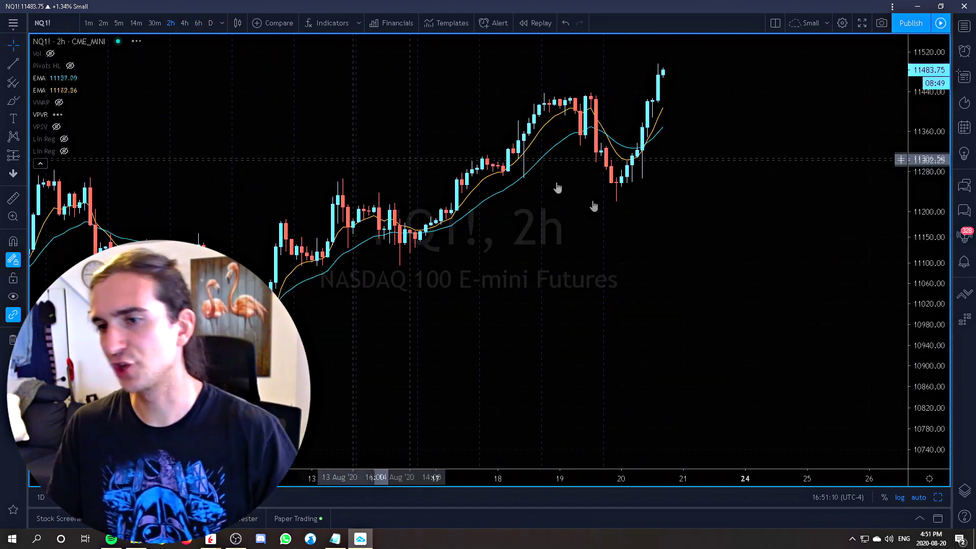
pyautogui.scroll(-3, 508, 213)
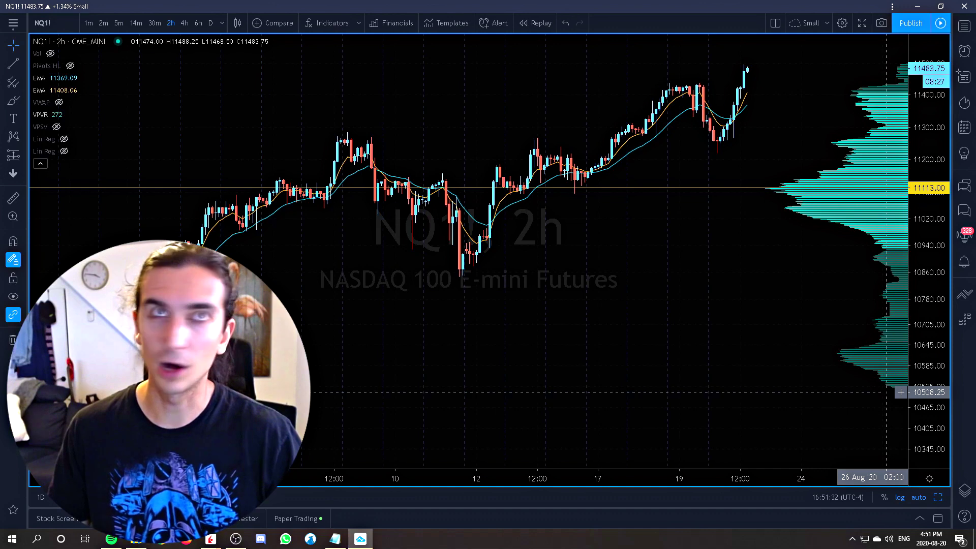
# Step: Show the VPSV indicator and set the chart to the 30-minute timeframe with several daily sessions in view
pyautogui.moveTo(62, 117)
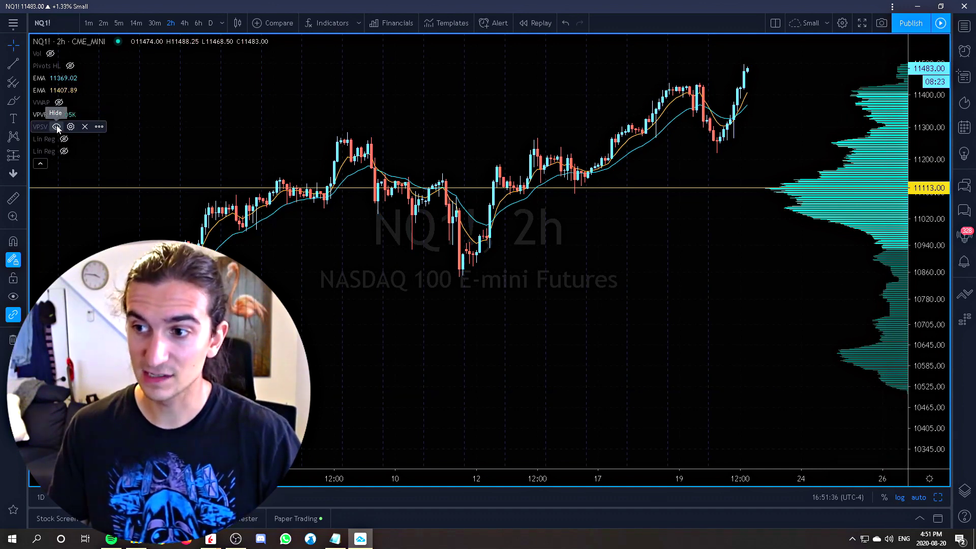
pyautogui.click(56, 127)
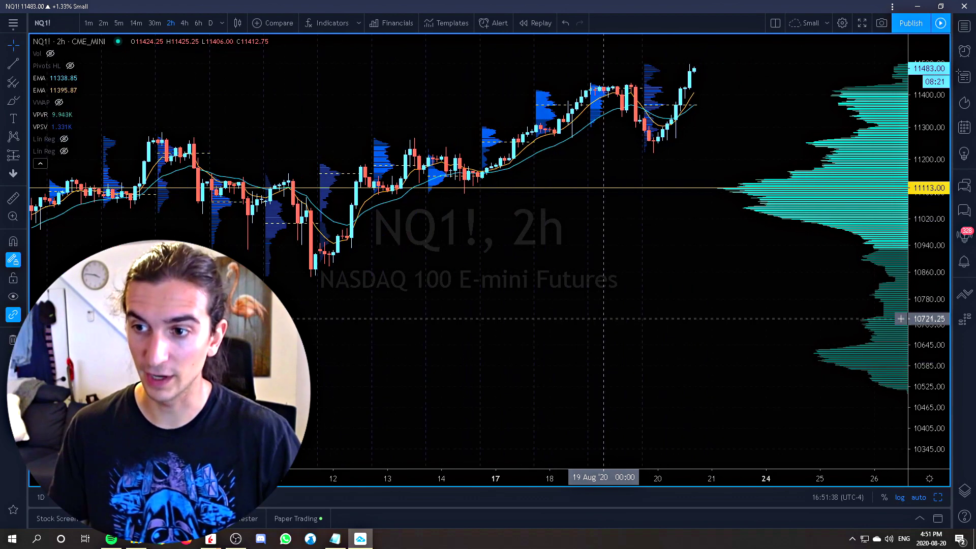
pyautogui.write('30')
pyautogui.press('Return')
pyautogui.scroll(-3, 529, 342)
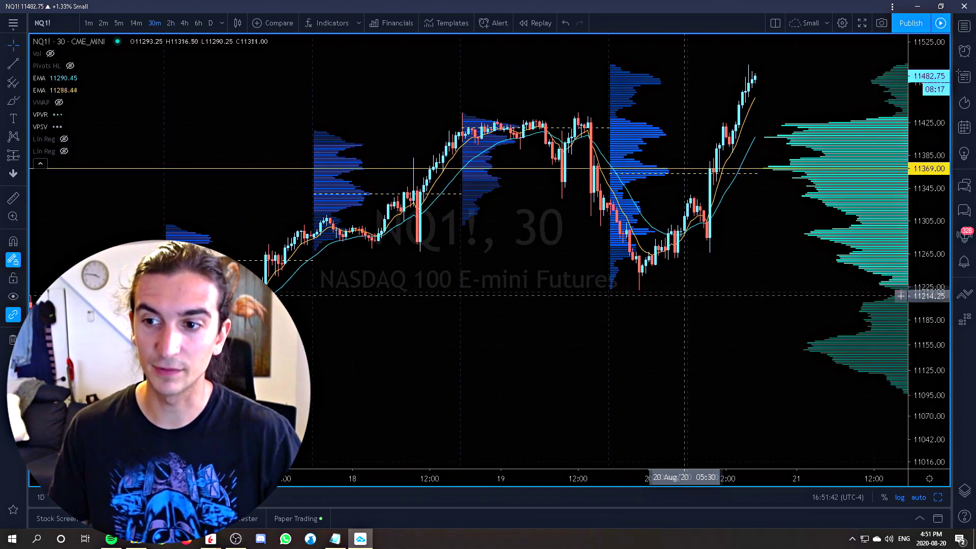
pyautogui.moveTo(530, 341); pyautogui.dragTo(501, 333)
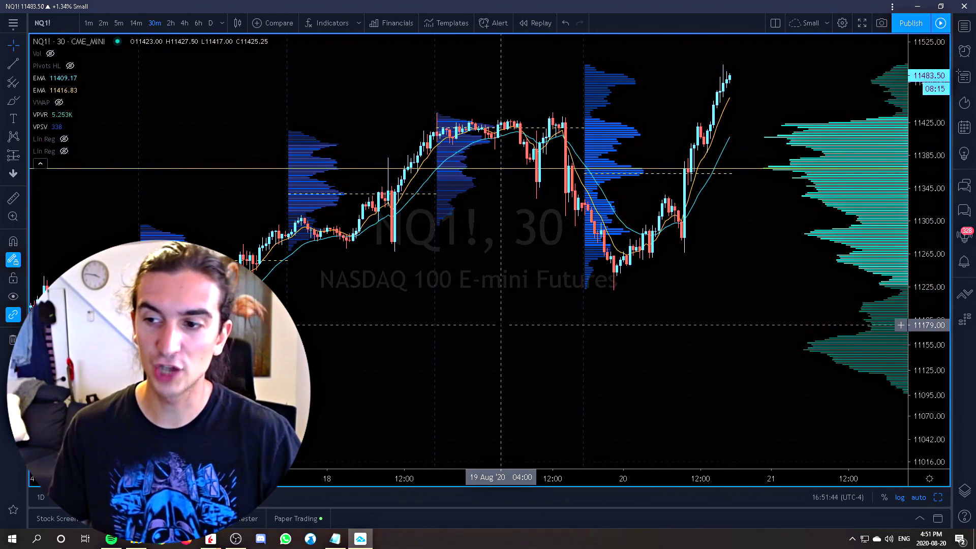
pyautogui.scroll(-2, 501, 325)
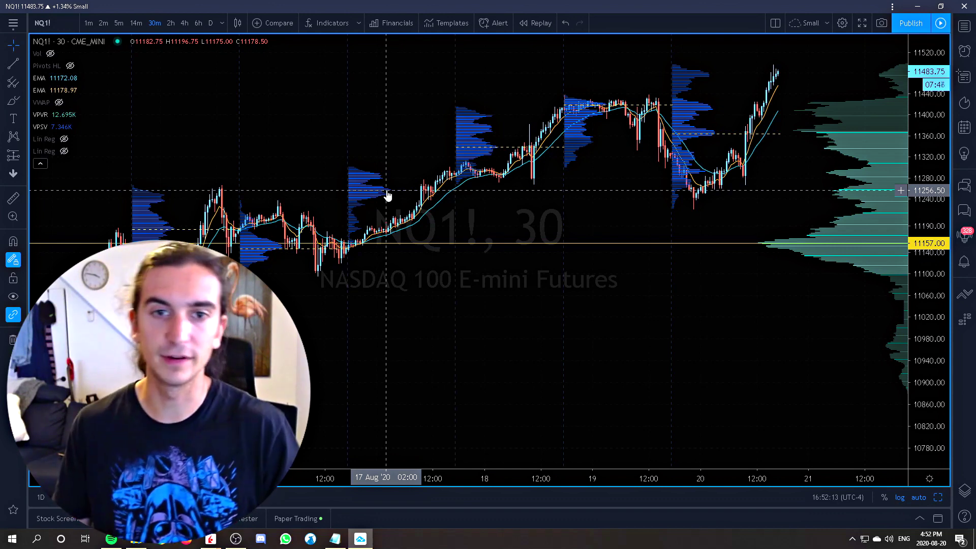
# Step: Show the Vol indicator on the chart and switch to the 5-minute timeframe
pyautogui.click(51, 53)
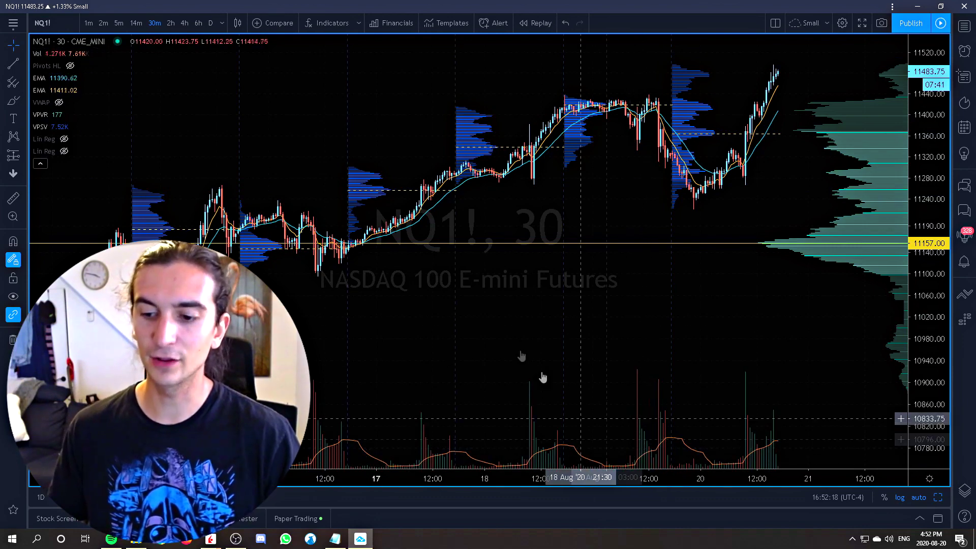
pyautogui.scroll(3, 513, 344)
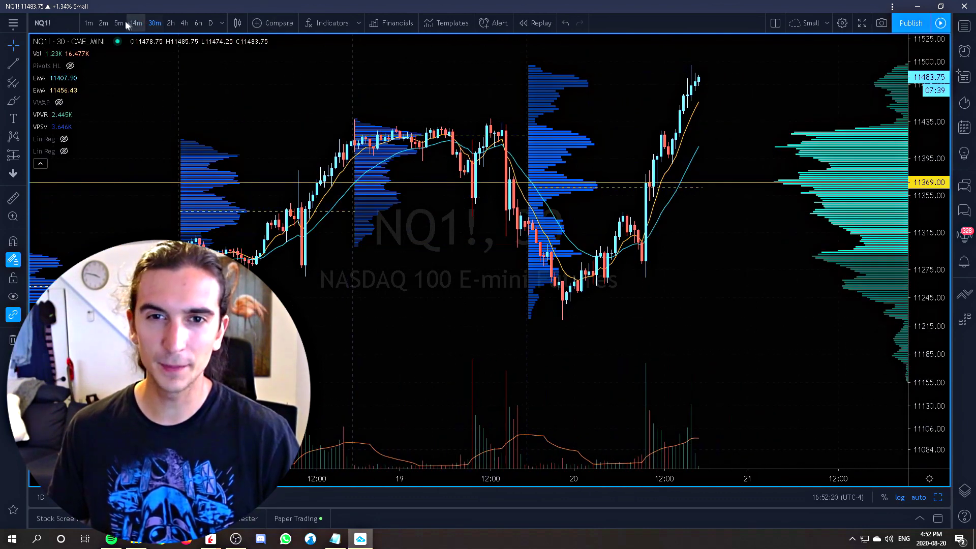
pyautogui.click(120, 23)
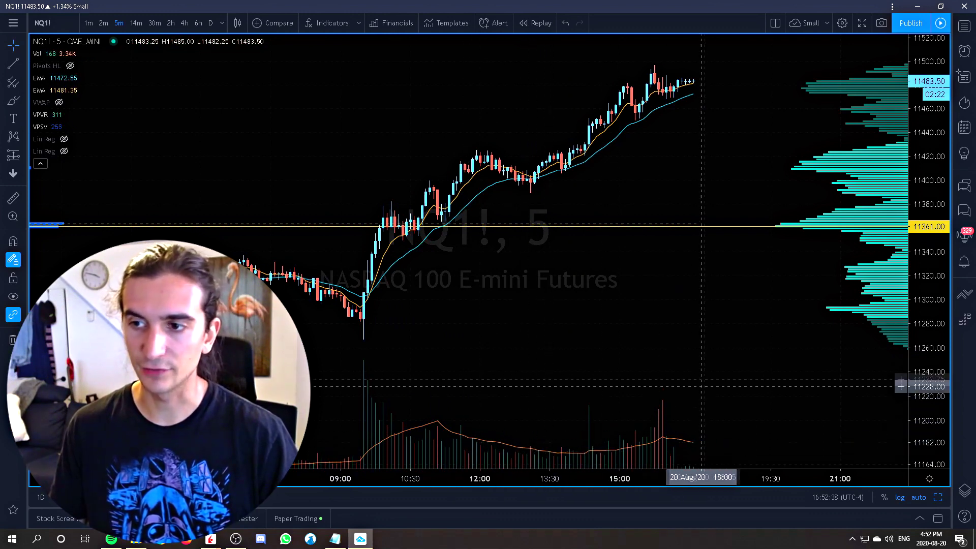
# Step: Check the input settings of the Vol indicator and close them without changes
pyautogui.moveTo(46, 58)
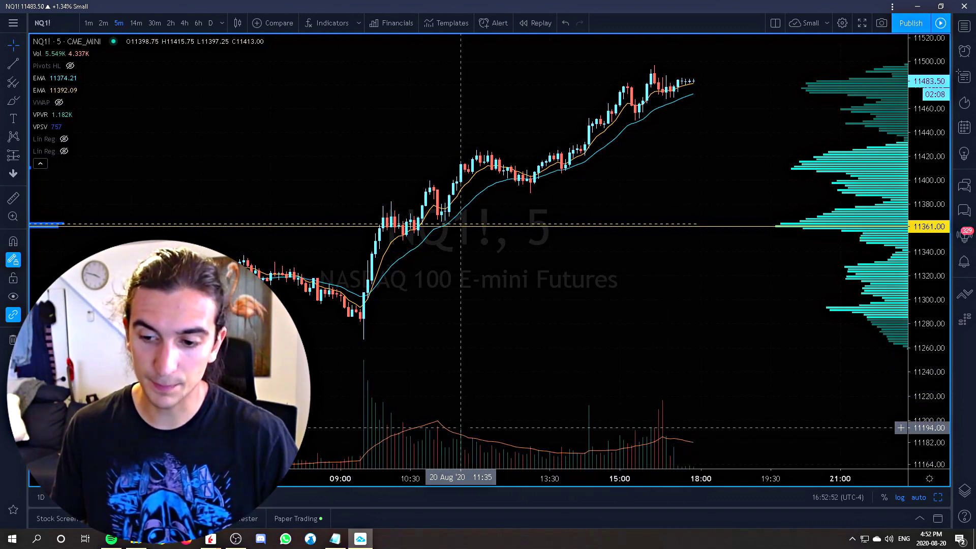
pyautogui.rightClick(463, 441)
pyautogui.click(496, 516)
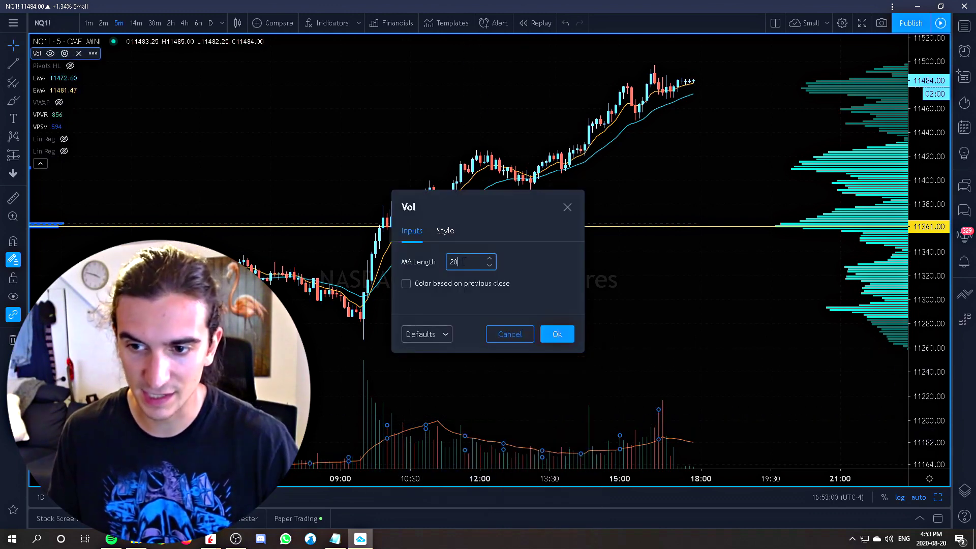
pyautogui.click(567, 207)
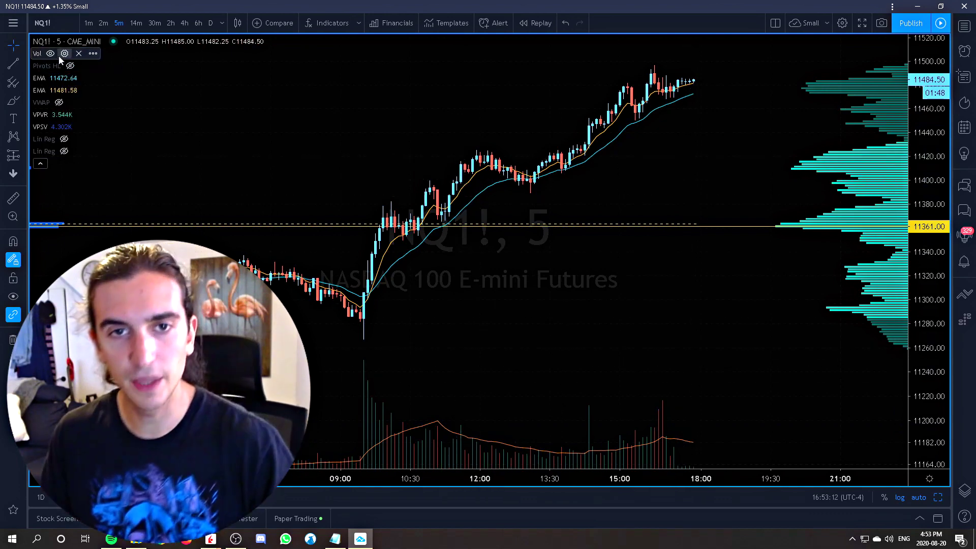
# Step: Hide the Vol indicator and switch the chart to the 2-hour timeframe with mid-August in view
pyautogui.scroll(-3, 620, 305)
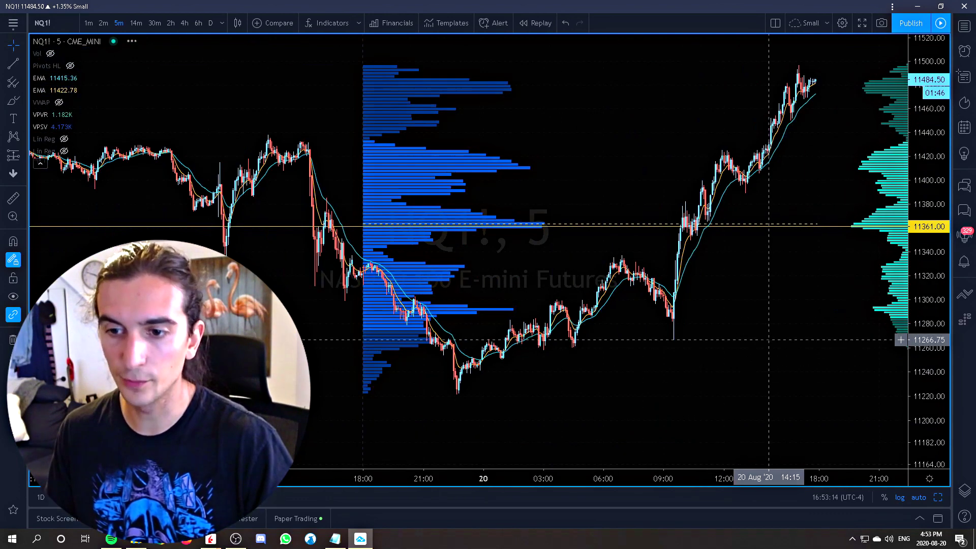
pyautogui.click(171, 23)
pyautogui.scroll(5, 595, 279)
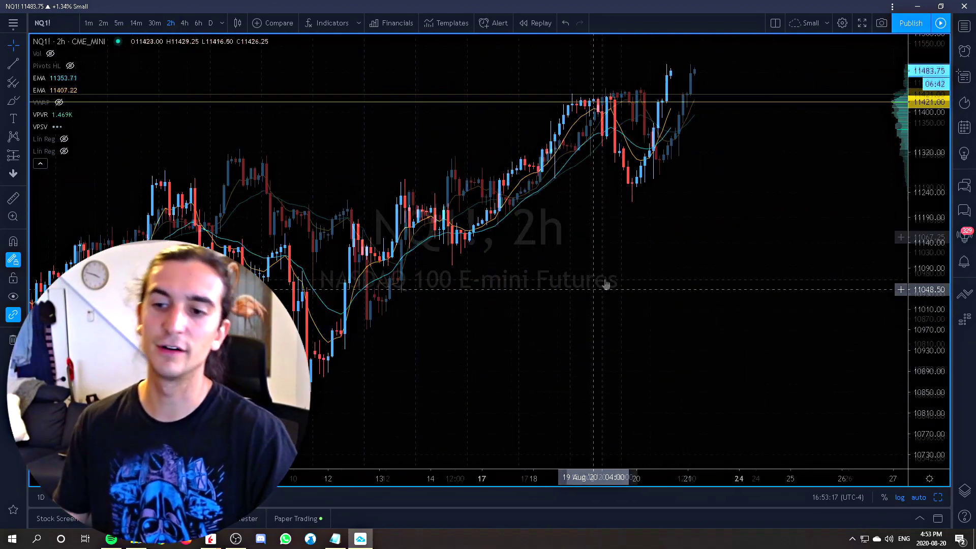
pyautogui.scroll(3, 604, 279)
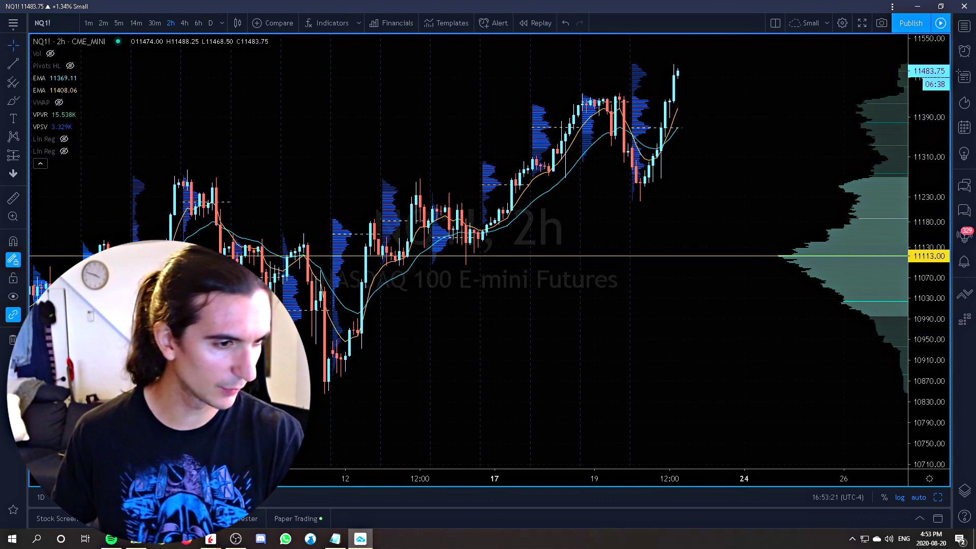
# Step: Show the Pivots HL indicator on the chart and check its high and low length inputs without changing them
pyautogui.click(71, 66)
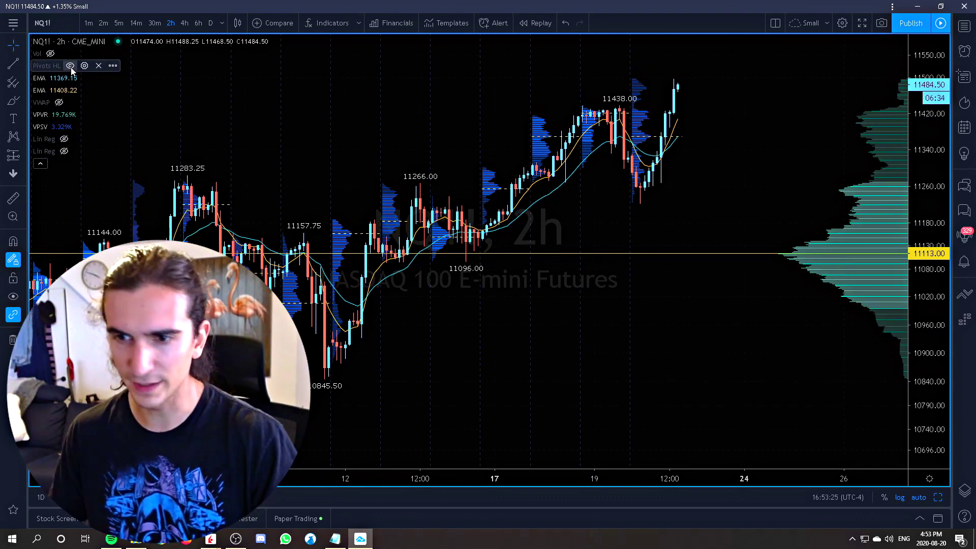
pyautogui.click(85, 67)
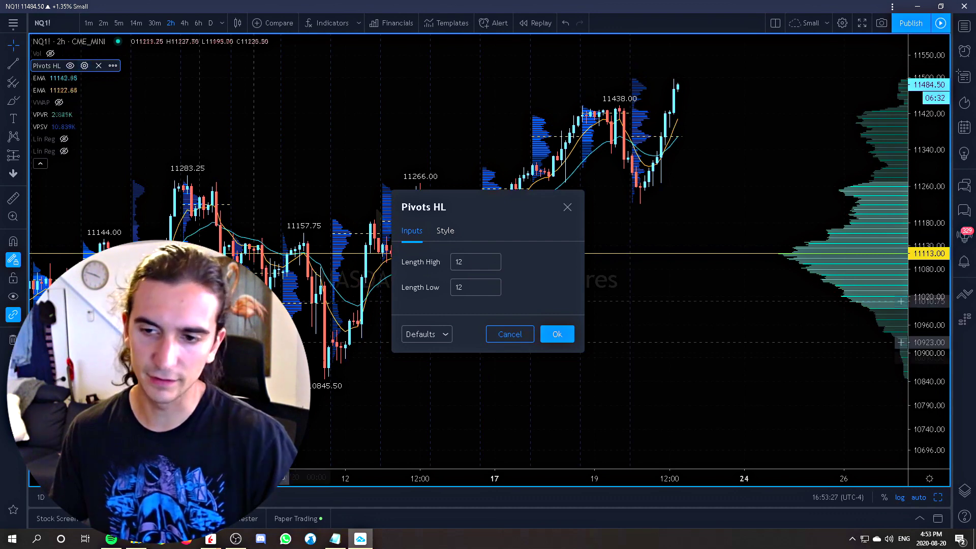
pyautogui.click(567, 208)
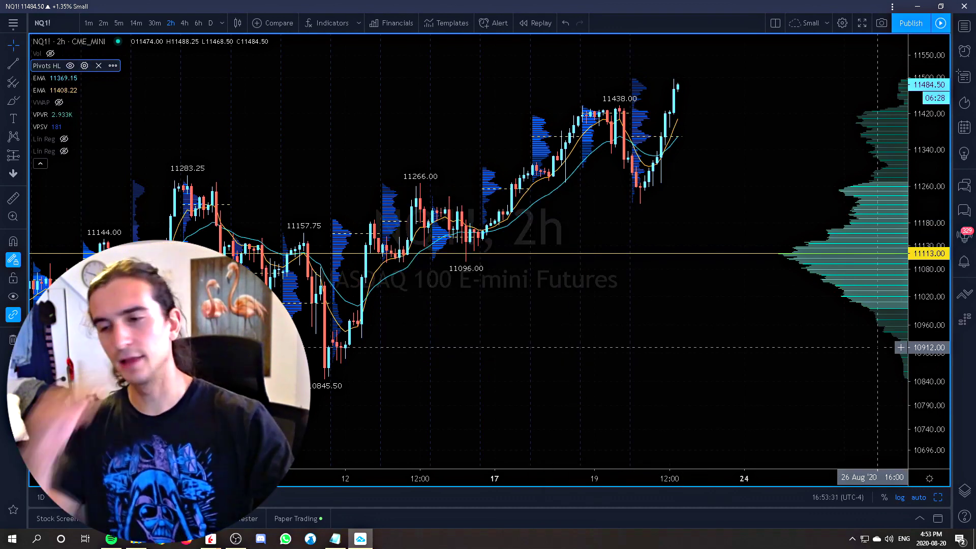
pyautogui.click(85, 66)
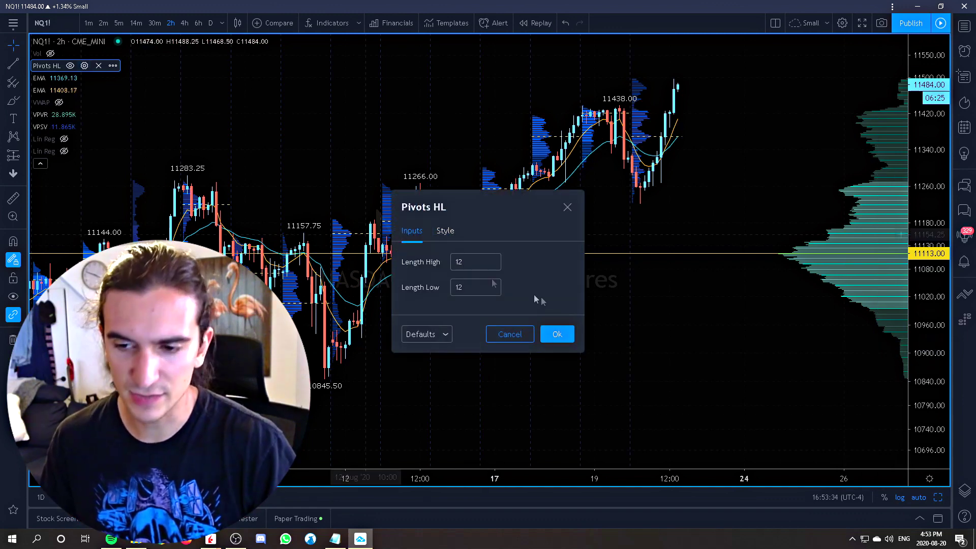
pyautogui.click(567, 208)
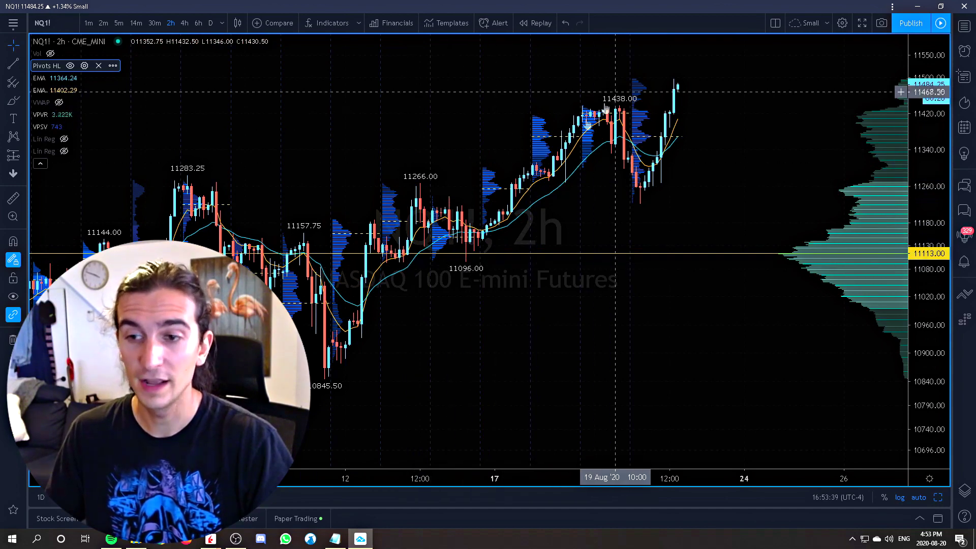
# Step: Switch the chart to the 30-minute timeframe with the Pivots HL labels of 18 to 20 August in view
pyautogui.click(155, 24)
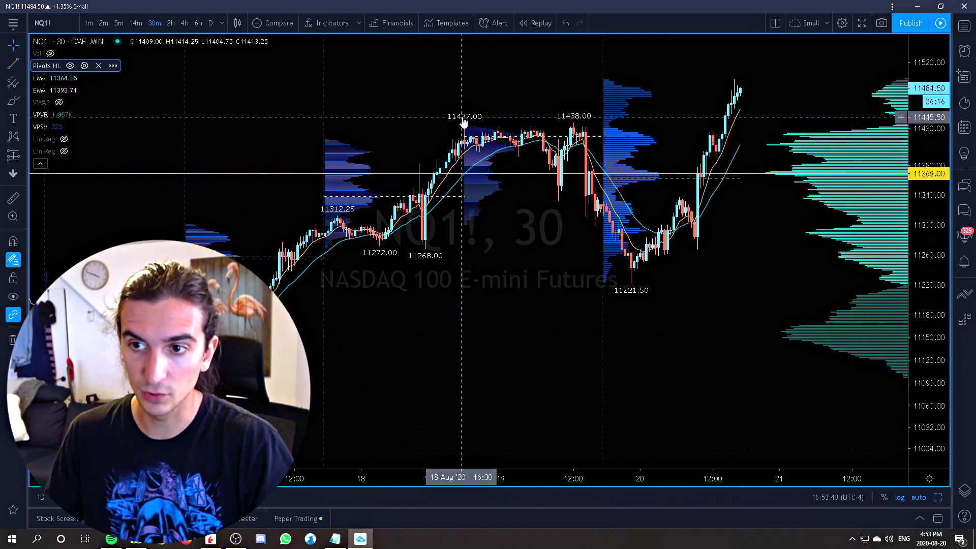
pyautogui.scroll(2, 387, 205)
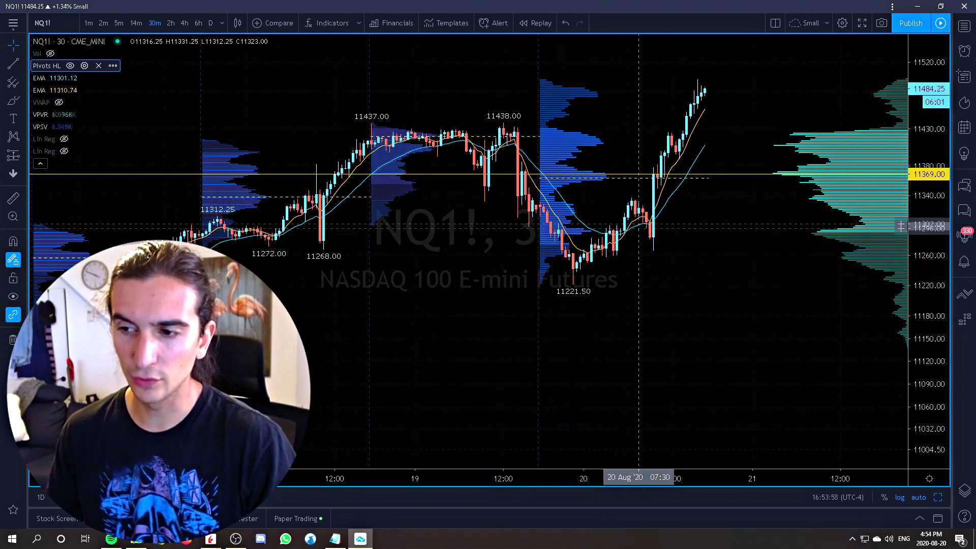
pyautogui.scroll(-1, 722, 140)
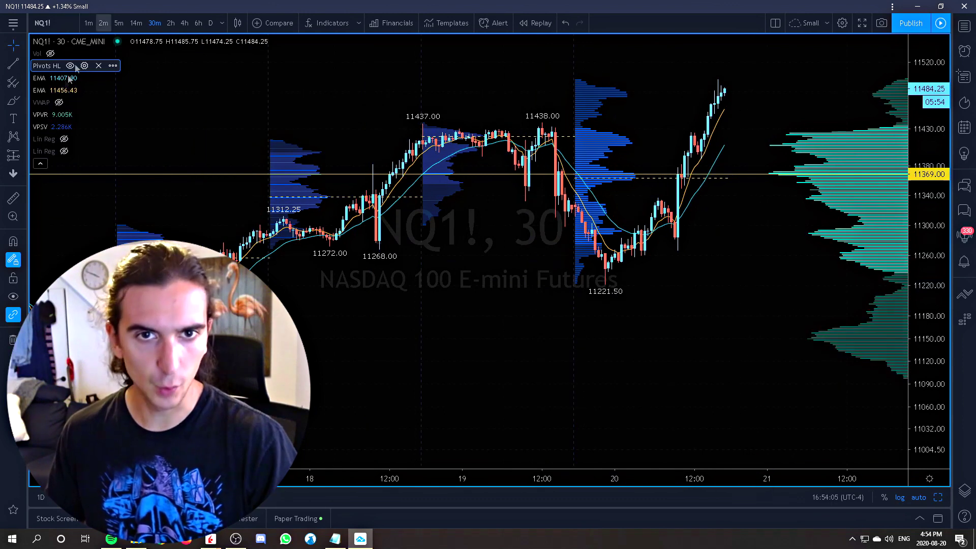
# Step: Check the input and style settings of Pivots HL without changes and examine its labels across mid-August
pyautogui.click(84, 65)
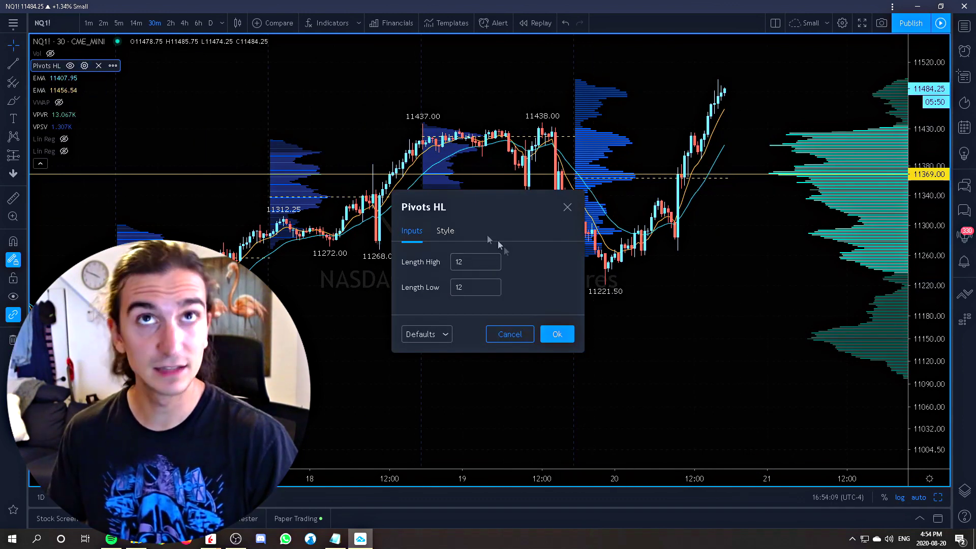
pyautogui.click(445, 231)
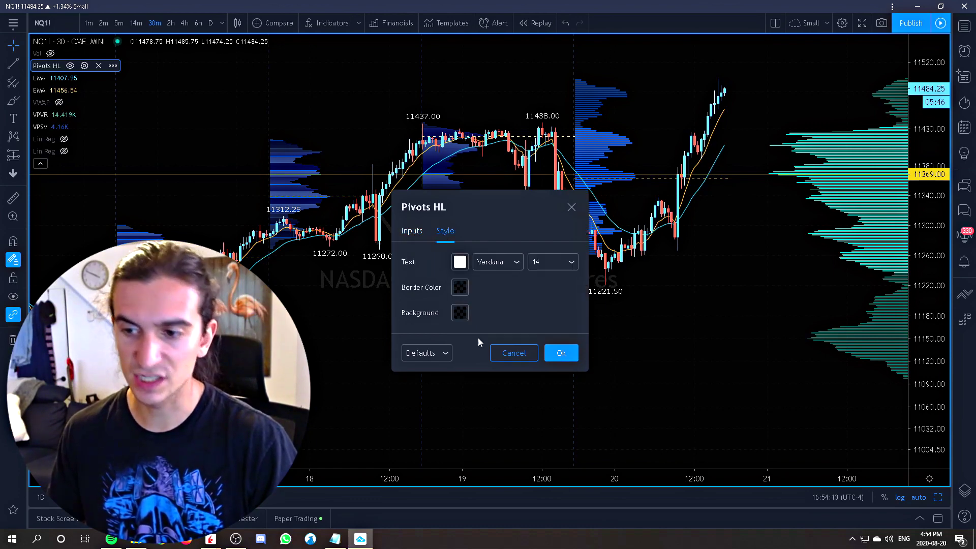
pyautogui.click(571, 207)
pyautogui.scroll(-5, 570, 268)
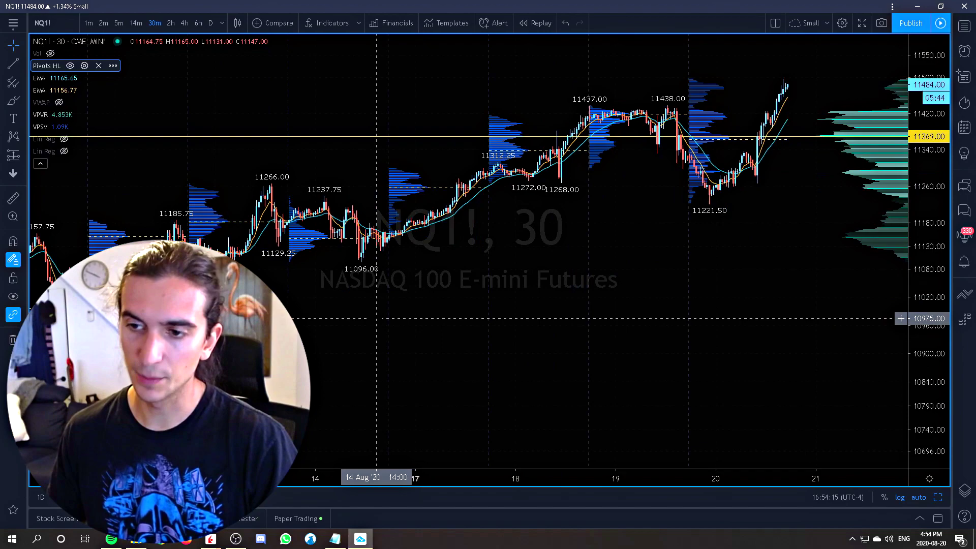
pyautogui.moveTo(570, 267); pyautogui.dragTo(617, 301)
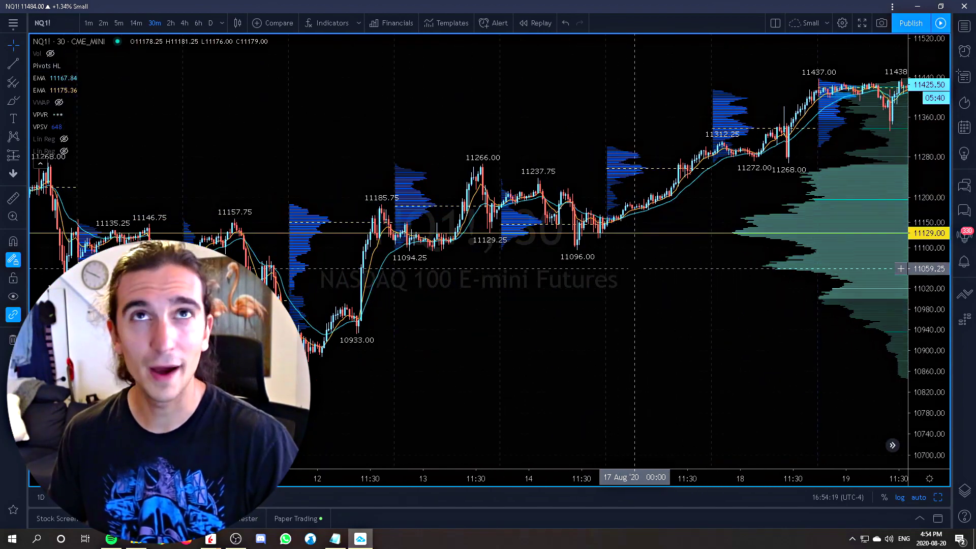
pyautogui.moveTo(664, 267); pyautogui.dragTo(342, 187)
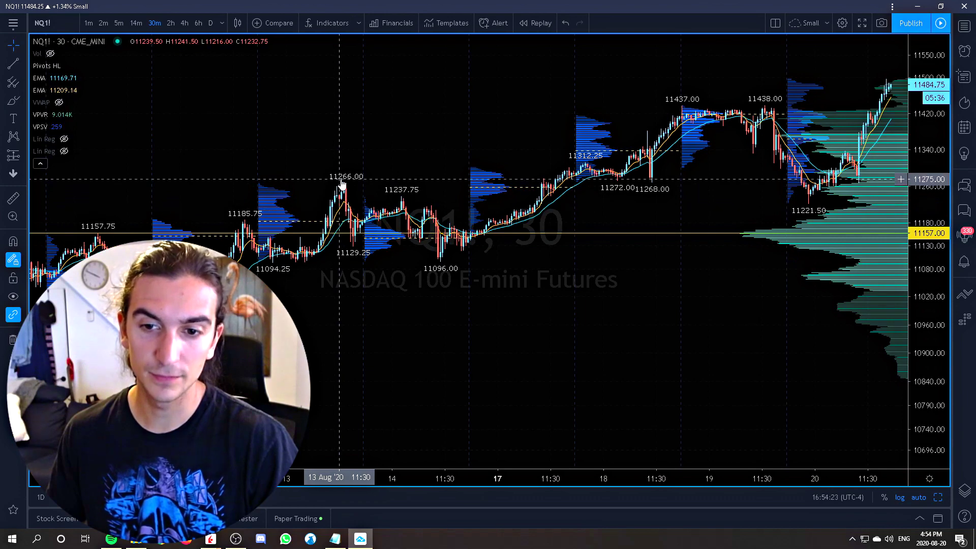
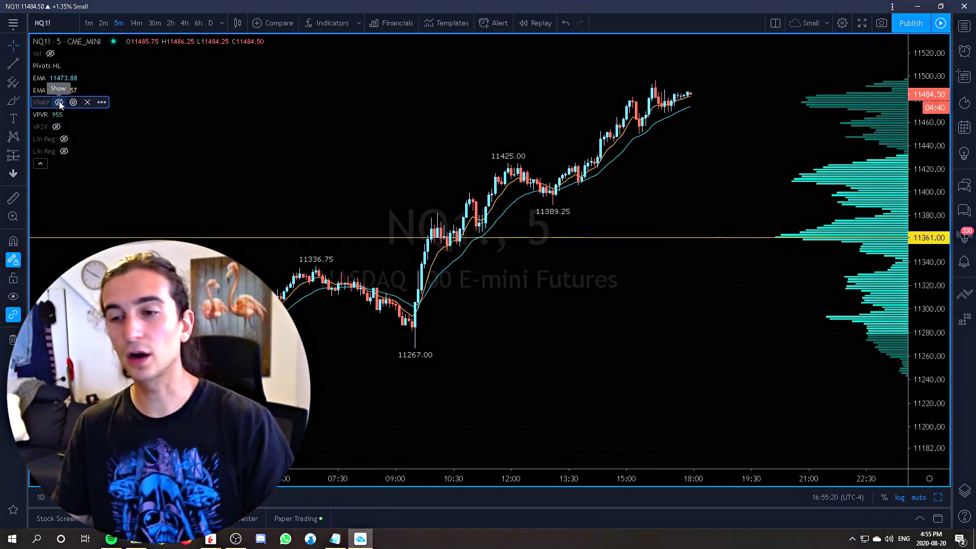
# Step: Show the VWAP indicator and collapse the indicator legend, with the 20 August session in view on the 5-minute chart
pyautogui.click(59, 102)
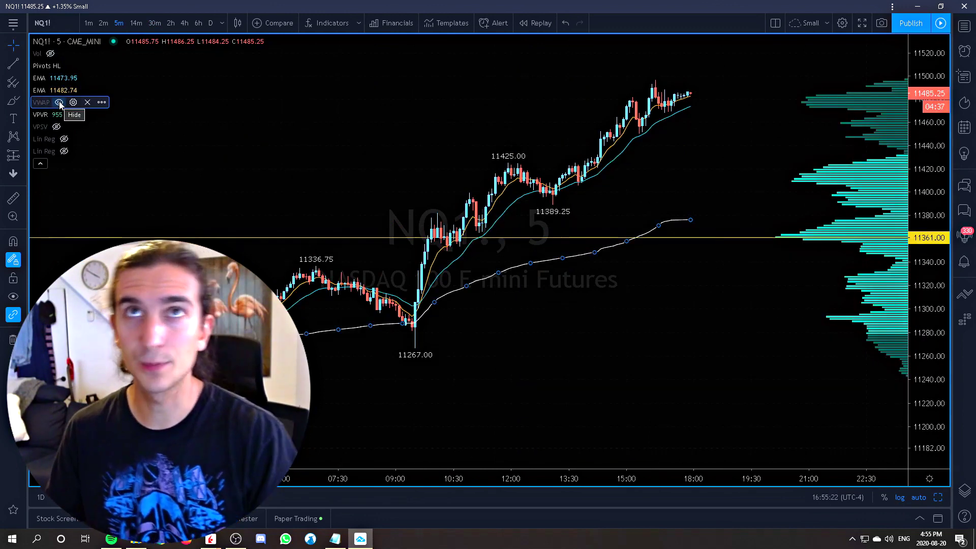
pyautogui.click(40, 163)
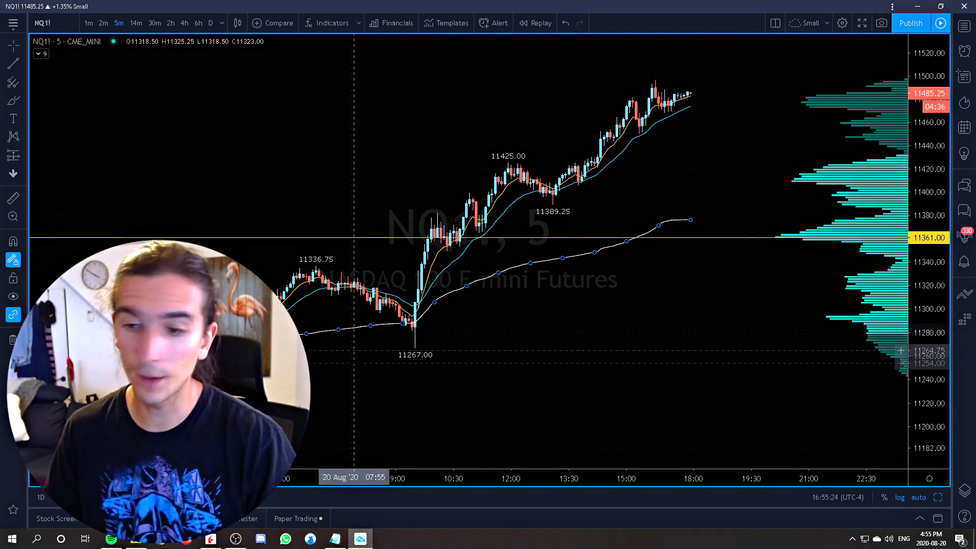
pyautogui.scroll(-5, 646, 305)
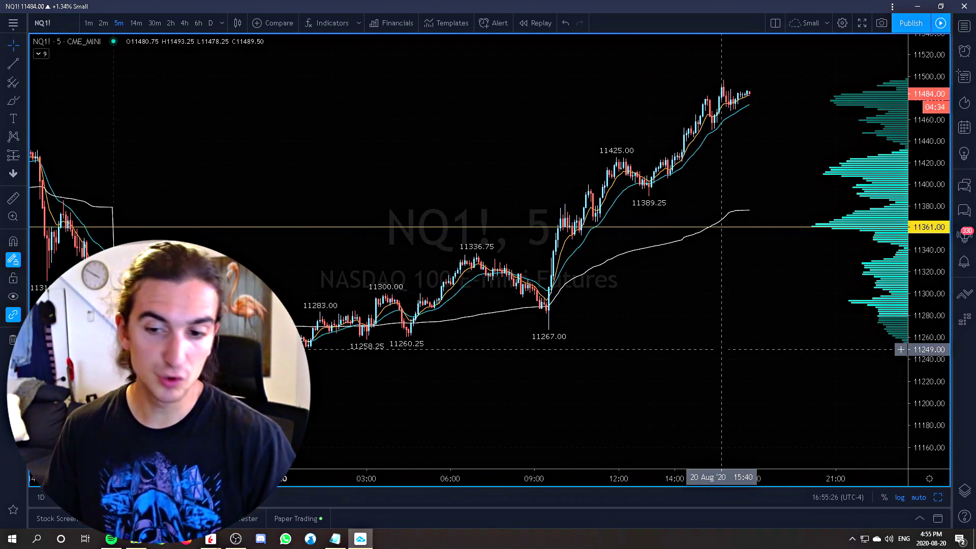
pyautogui.scroll(-2, 681, 301)
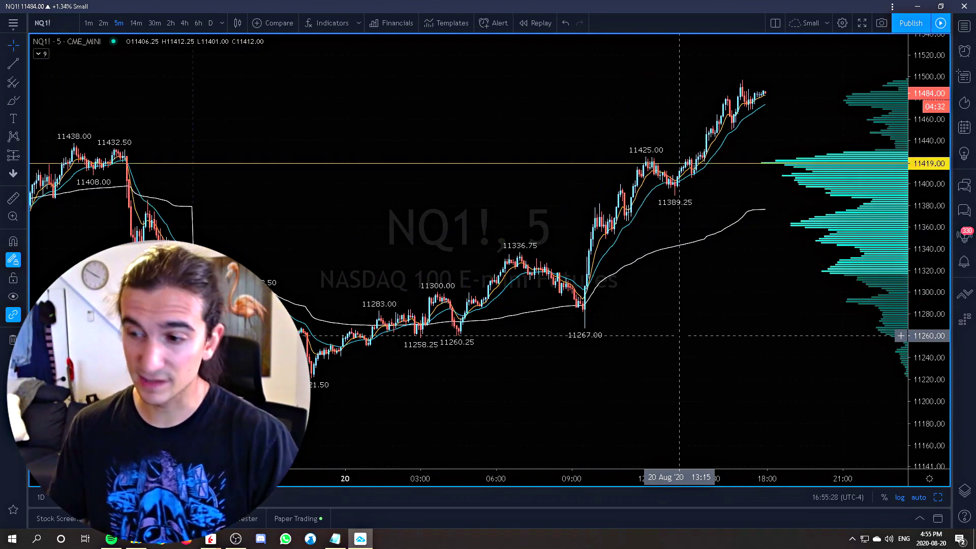
pyautogui.scroll(2, 676, 317)
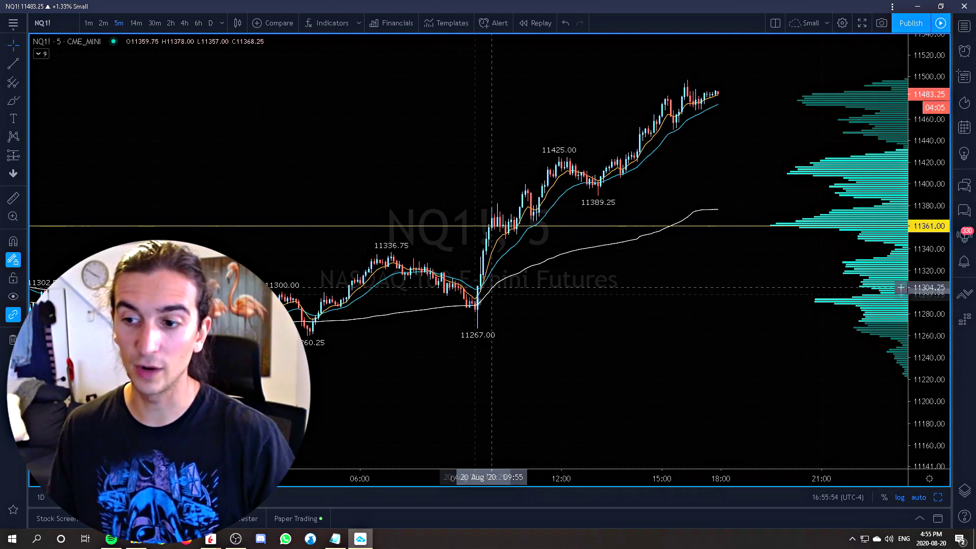
pyautogui.scroll(-3, 616, 331)
pyautogui.scroll(3, 615, 331)
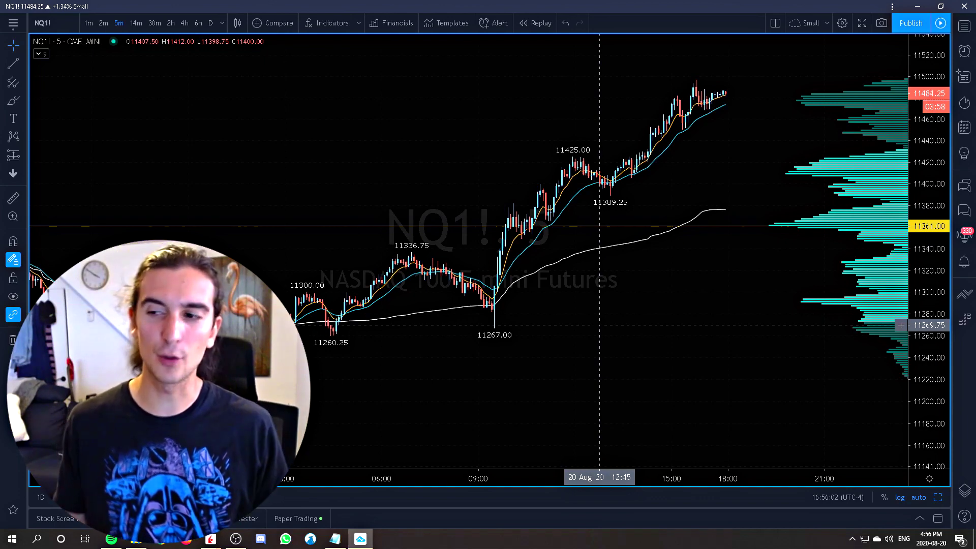
# Step: Look at the VWAP on the 2-hour timeframe, then return to the 5-minute chart and examine its line through 20 August
pyautogui.click(171, 23)
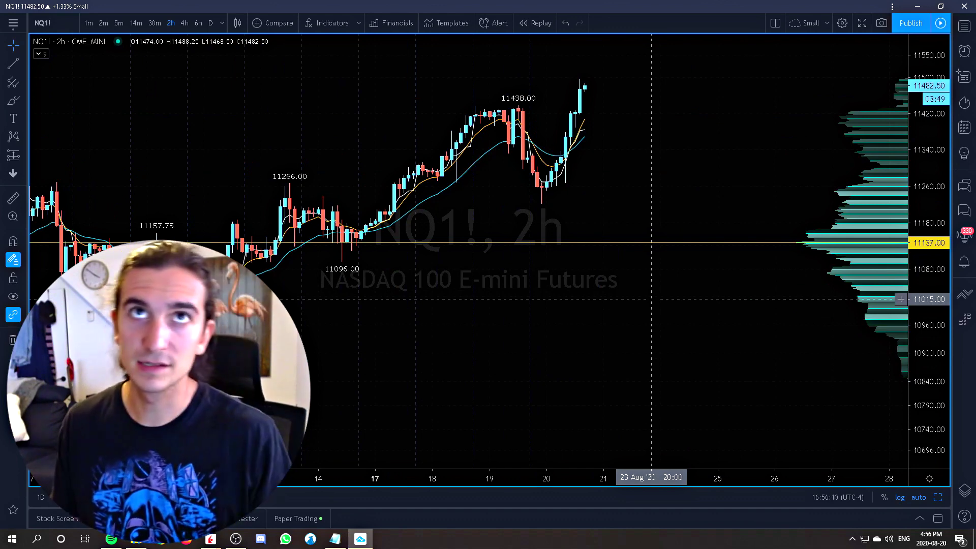
pyautogui.click(120, 24)
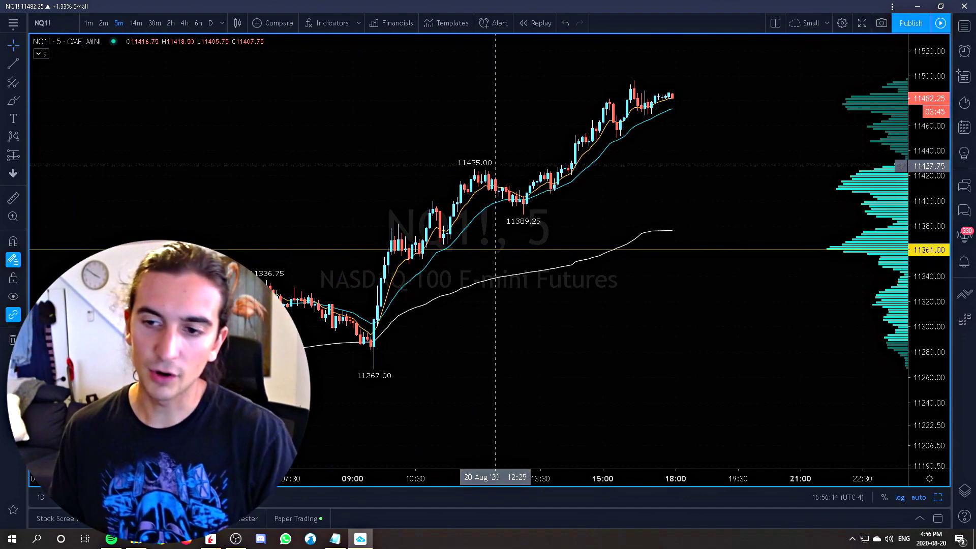
pyautogui.scroll(-1, 574, 265)
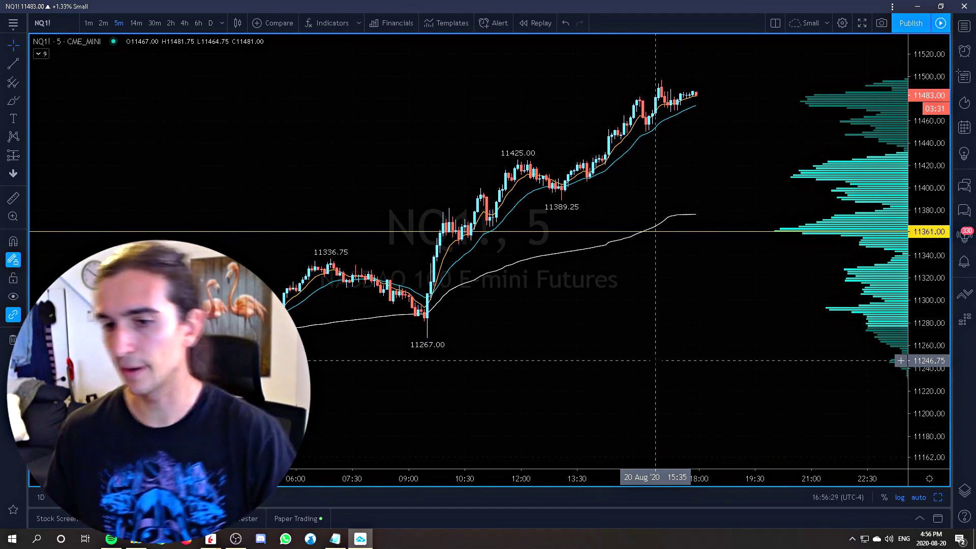
pyautogui.scroll(-3, 610, 330)
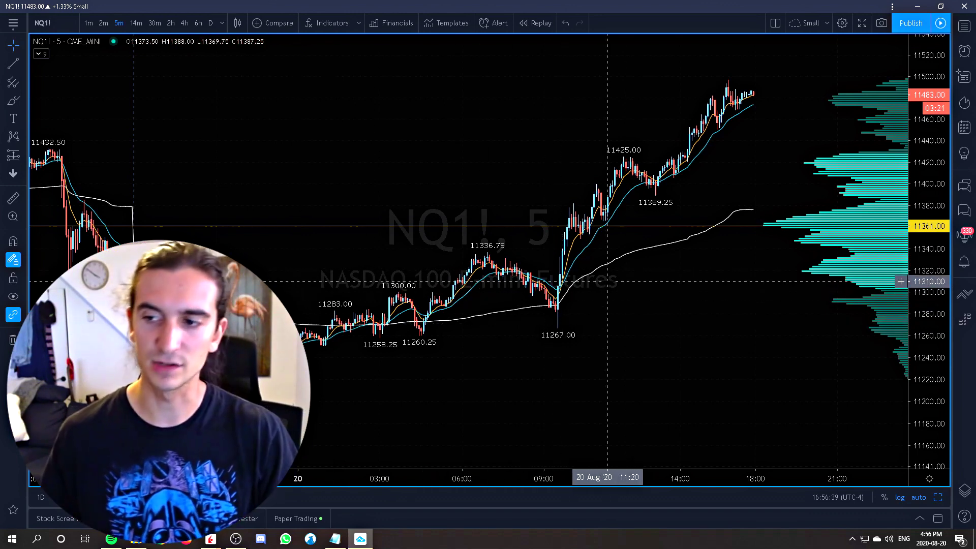
pyautogui.scroll(3, 607, 281)
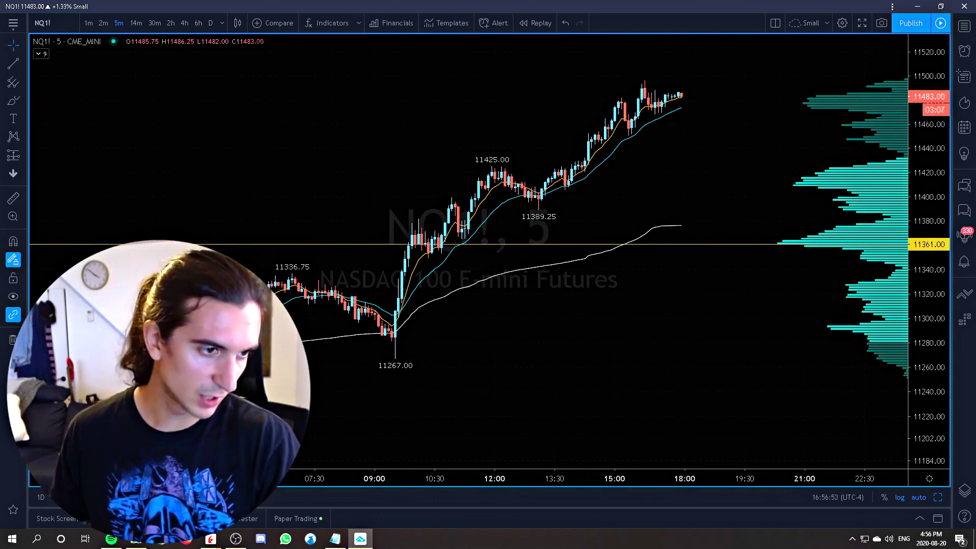
# Step: Expand the indicator legend and show the first Lin Reg indicator, leaving the second one hidden
pyautogui.click(40, 54)
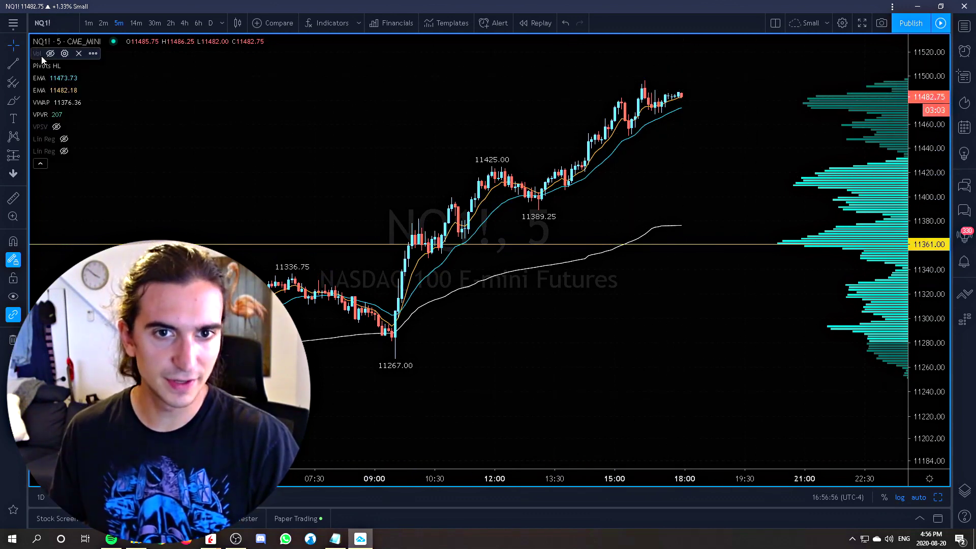
pyautogui.click(64, 139)
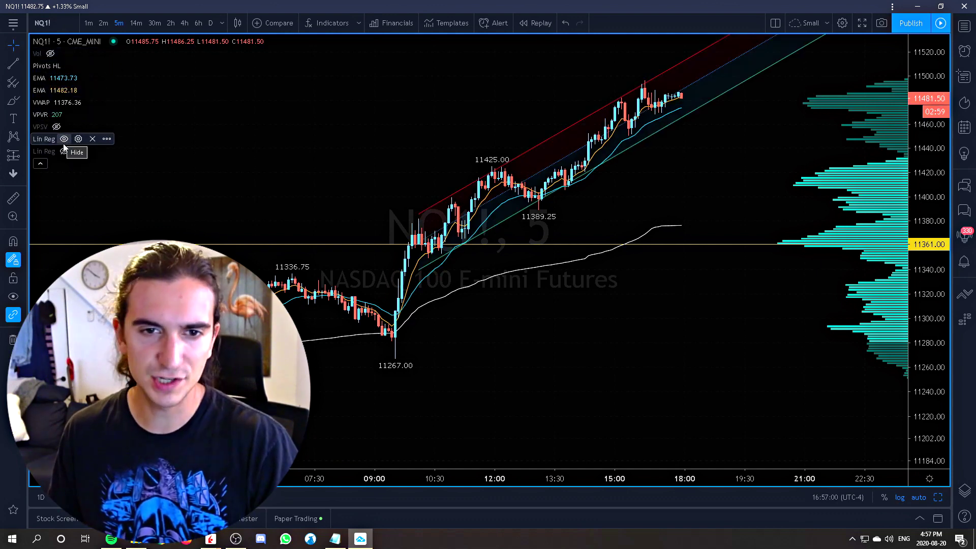
pyautogui.click(64, 139)
pyautogui.click(64, 151)
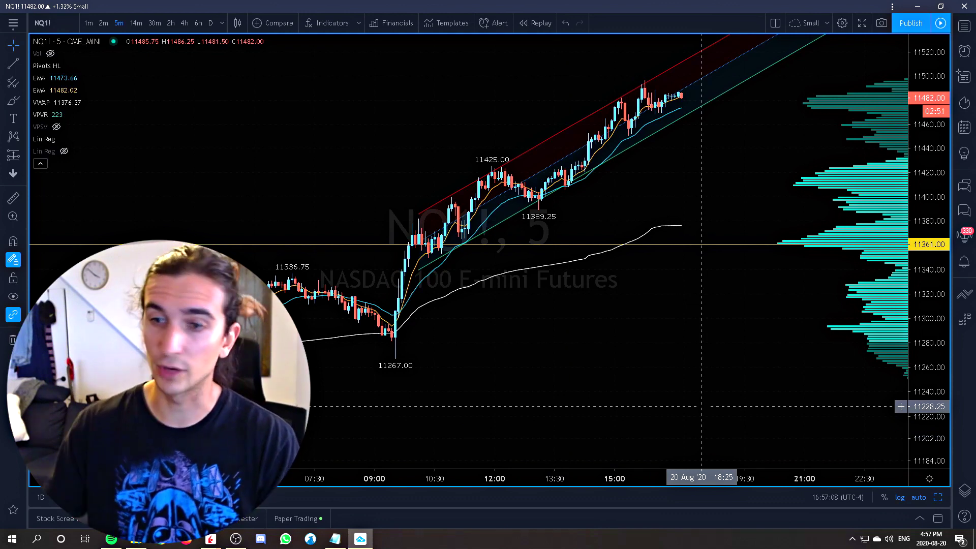
# Step: Switch the chart to the 30-minute timeframe and check the first Lin Reg indicator's inputs, including its count, without changes
pyautogui.write('30')
pyautogui.press('Return')
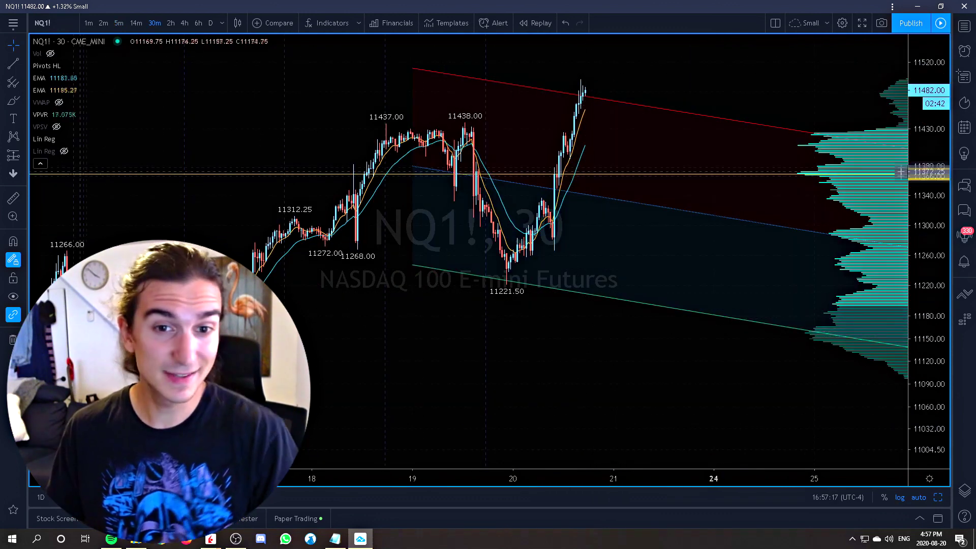
pyautogui.click(77, 139)
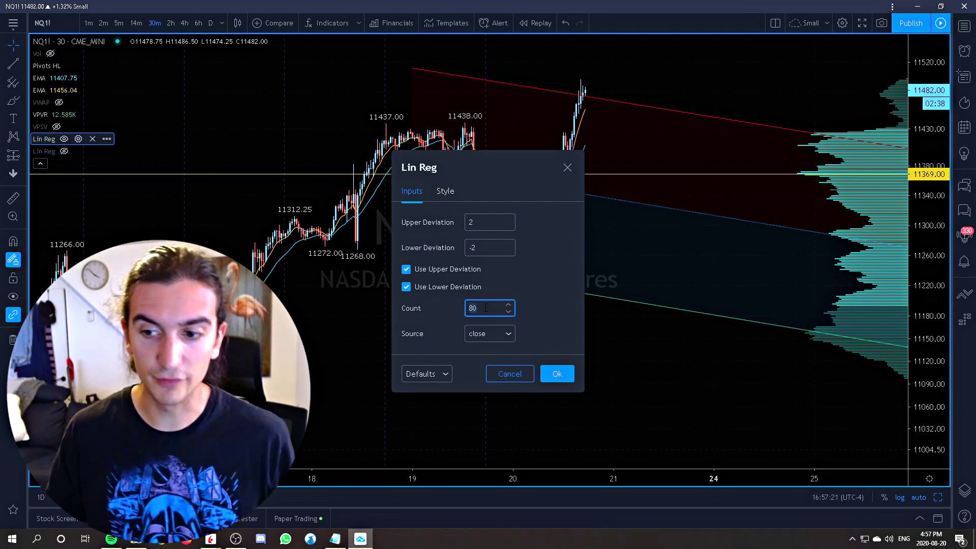
pyautogui.click(567, 168)
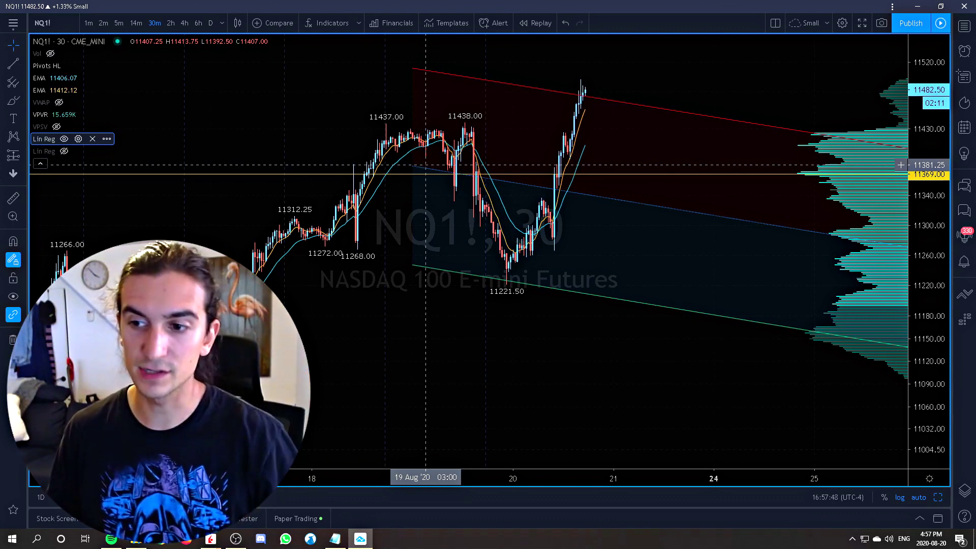
pyautogui.scroll(3, 425, 165)
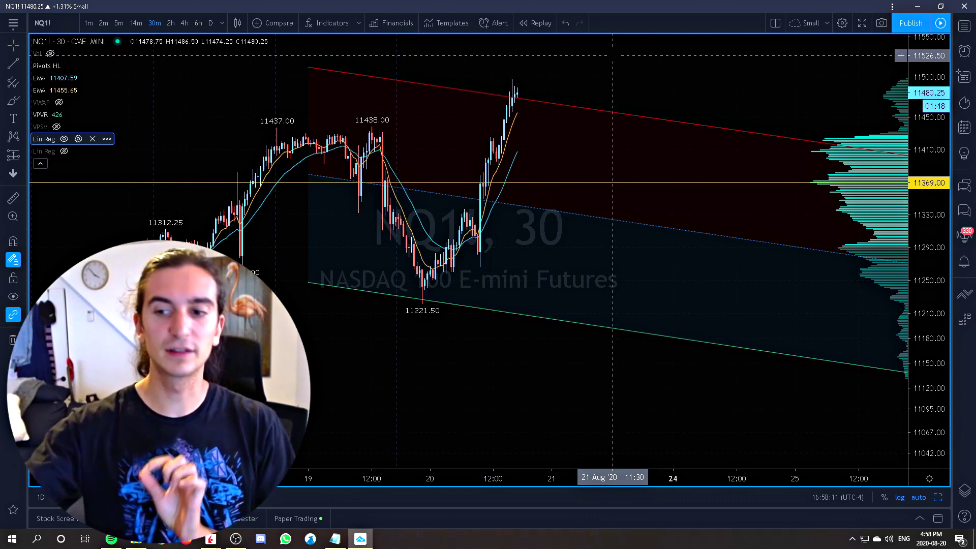
# Step: Review the upper and lower deviation inputs of the first Lin Reg indicator and close the settings without changes
pyautogui.click(78, 139)
pyautogui.press('Escape')
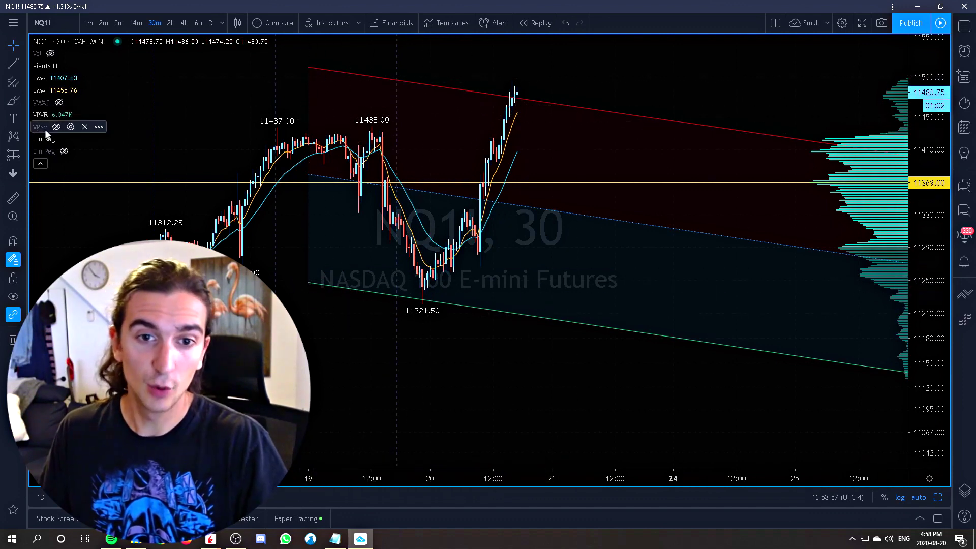
pyautogui.click(78, 139)
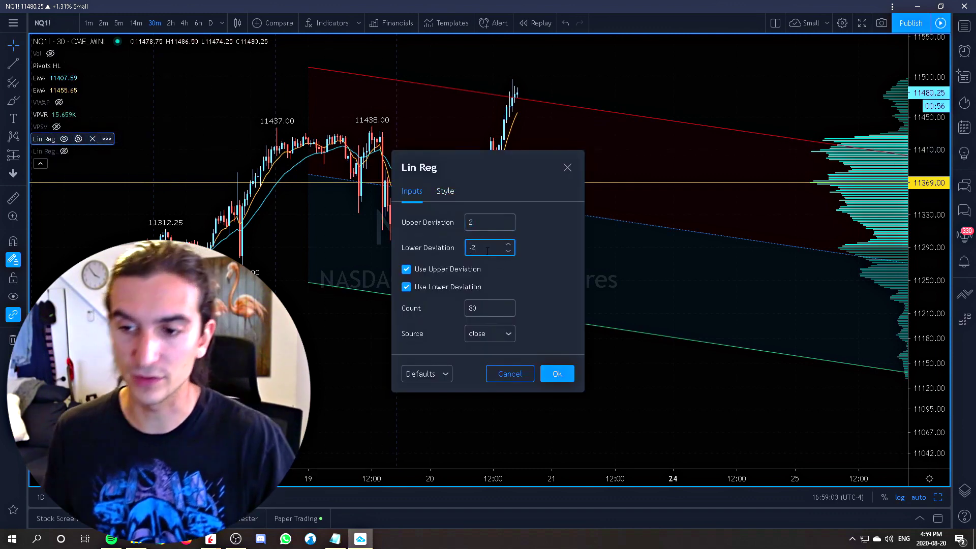
pyautogui.click(567, 167)
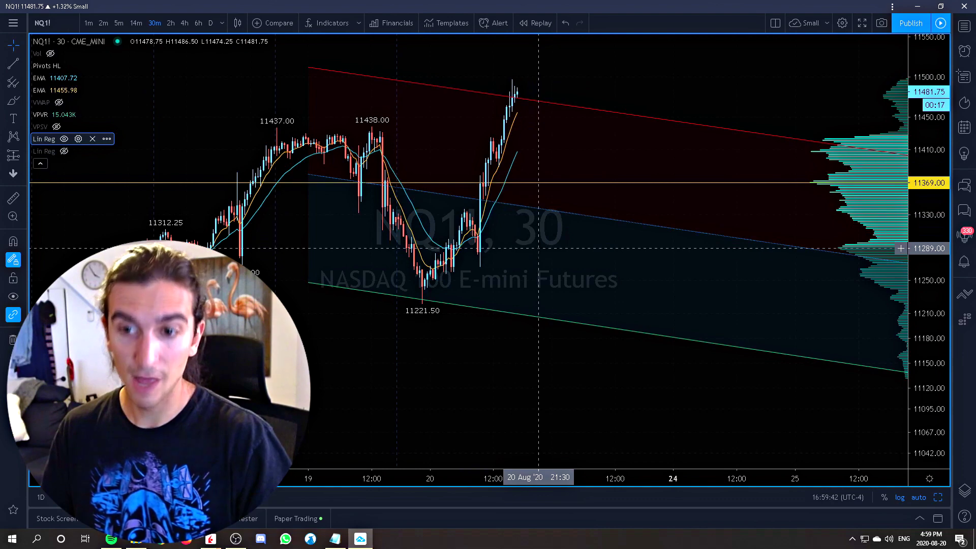
# Step: Compare the first Lin Reg channel on the 30-minute and 14-minute timeframes, and examine it on the 5-minute chart
pyautogui.scroll(-3, 692, 209)
pyautogui.scroll(3, 391, 345)
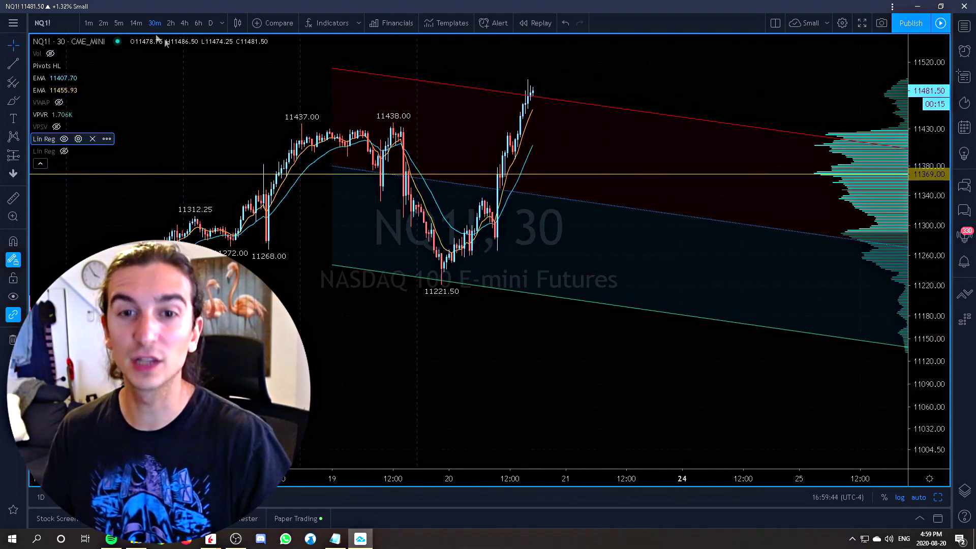
pyautogui.click(135, 23)
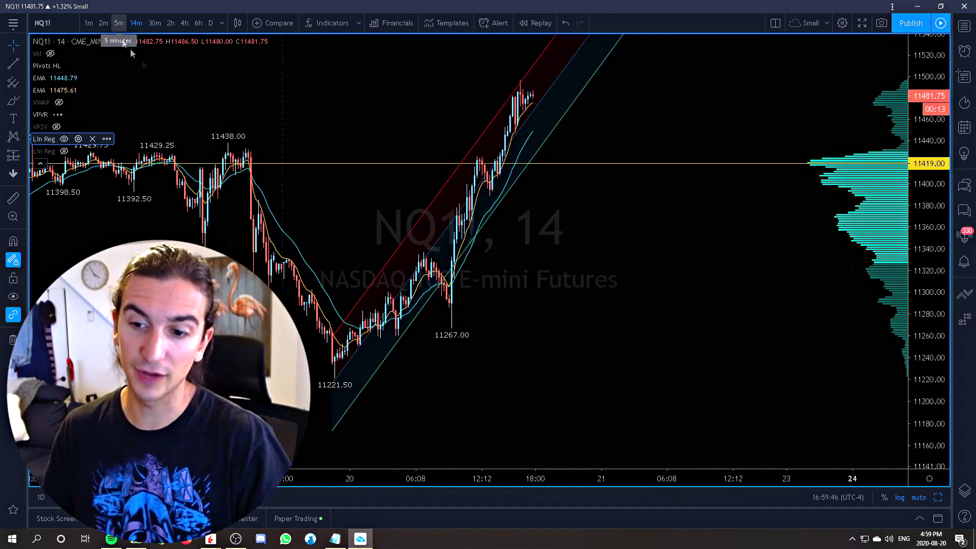
pyautogui.scroll(3, 562, 300)
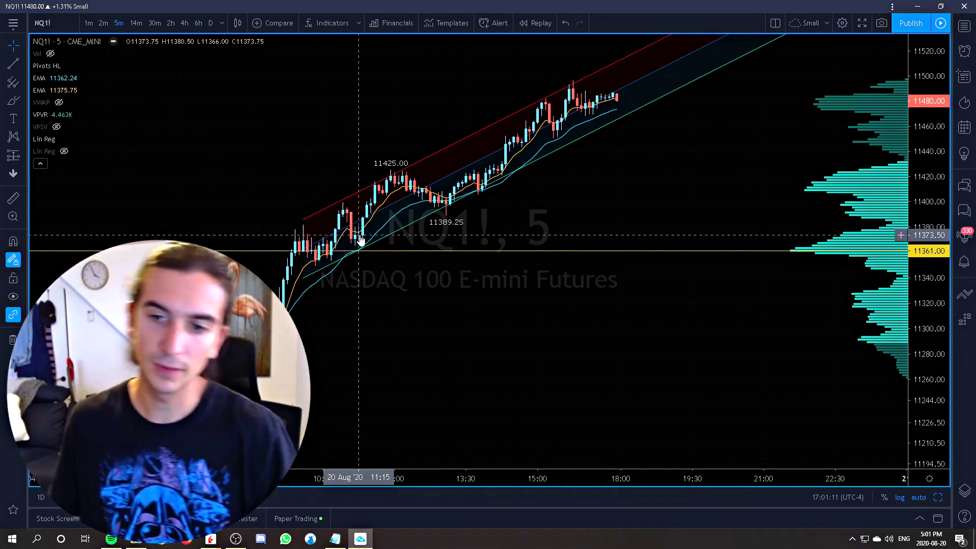
pyautogui.moveTo(360, 153); pyautogui.dragTo(488, 153)
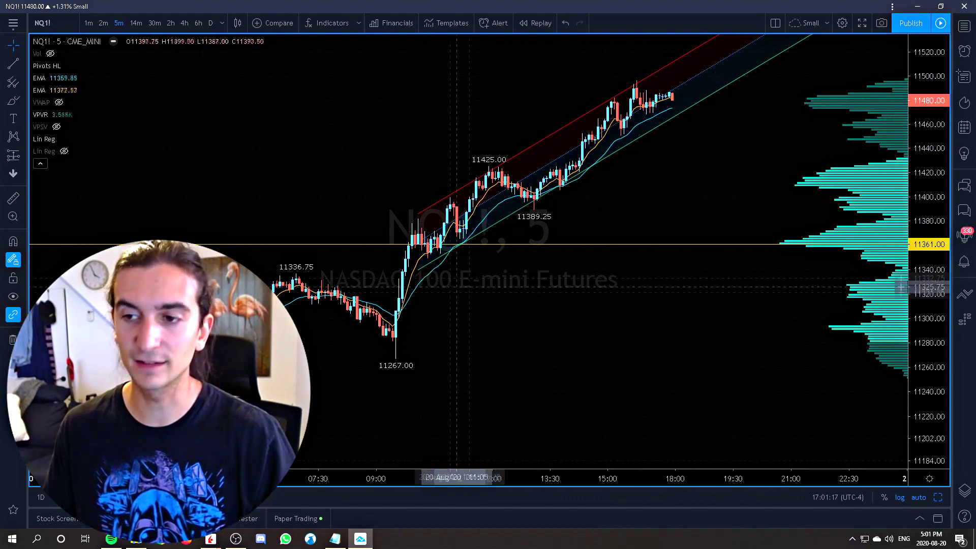
pyautogui.scroll(-3, 610, 206)
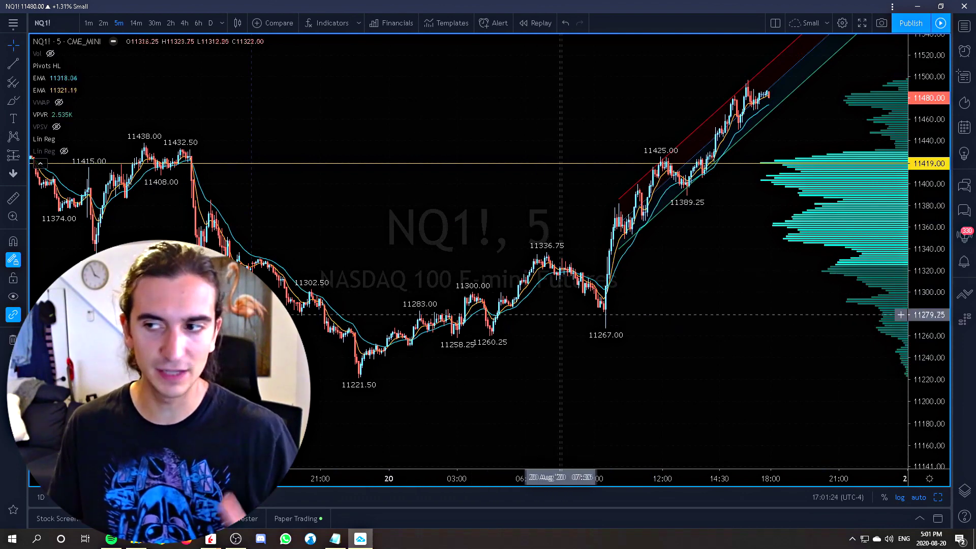
pyautogui.scroll(3, 550, 319)
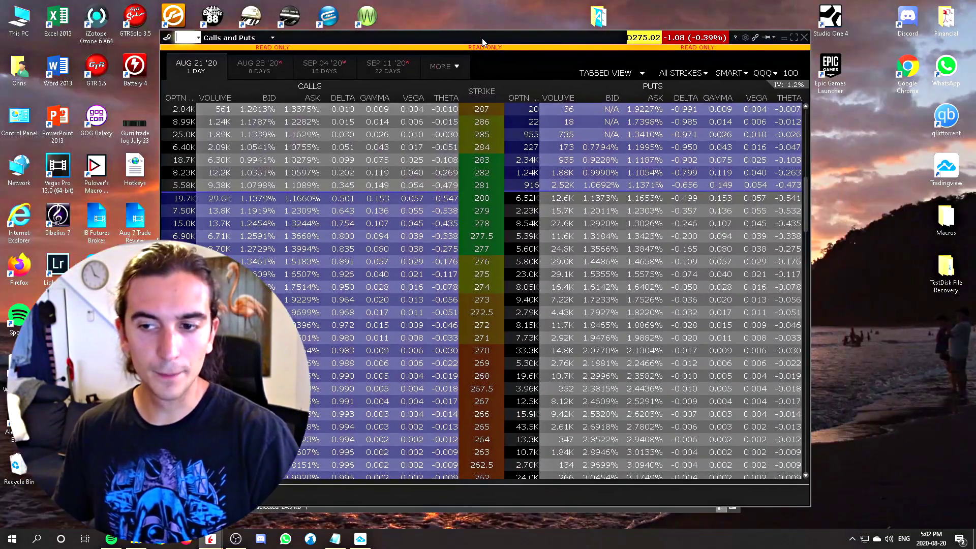
# Step: Reposition and enlarge the QQQ options chain window, and review the 21 August calls and puts around the 280 strike
pyautogui.moveTo(483, 42); pyautogui.dragTo(446, 15)
pyautogui.moveTo(772, 479); pyautogui.dragTo(867, 524)
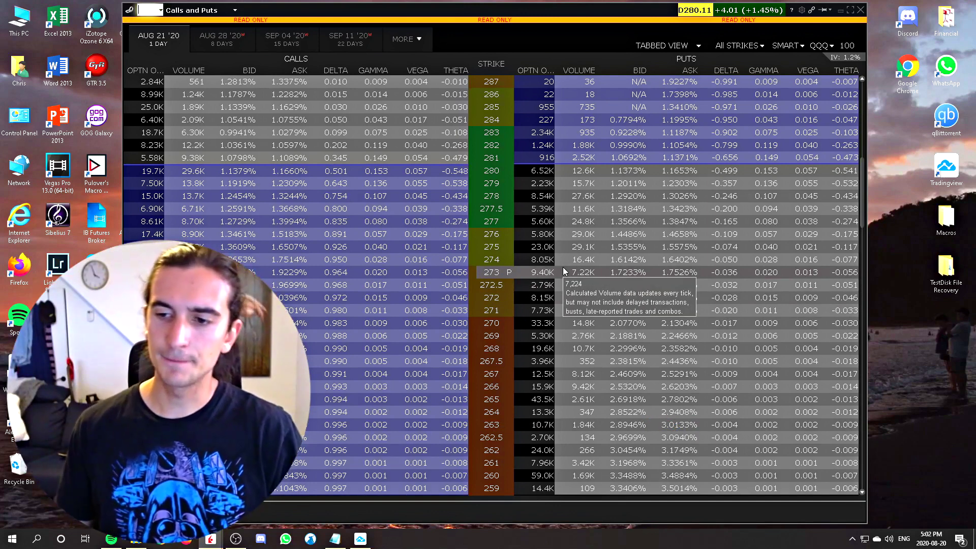
pyautogui.scroll(1, 570, 308)
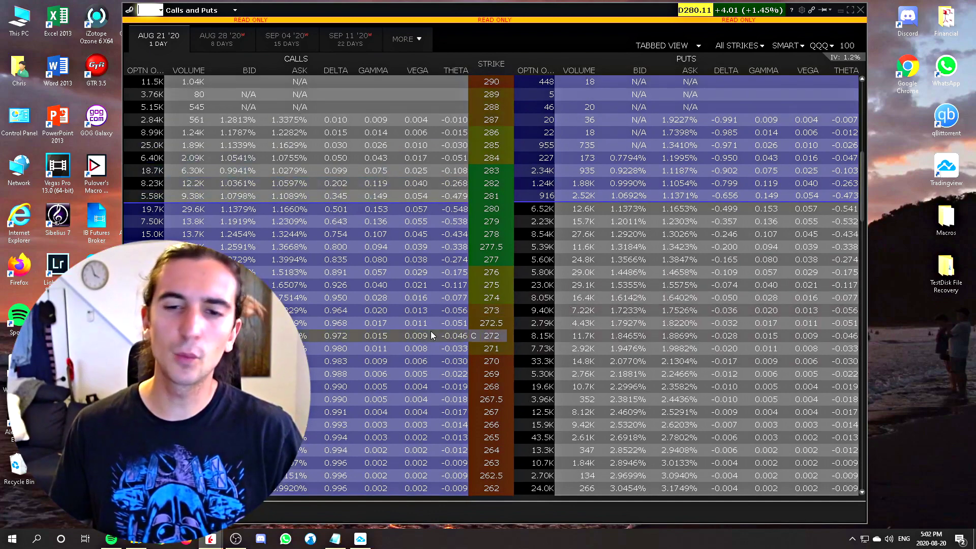
pyautogui.scroll(2, 570, 307)
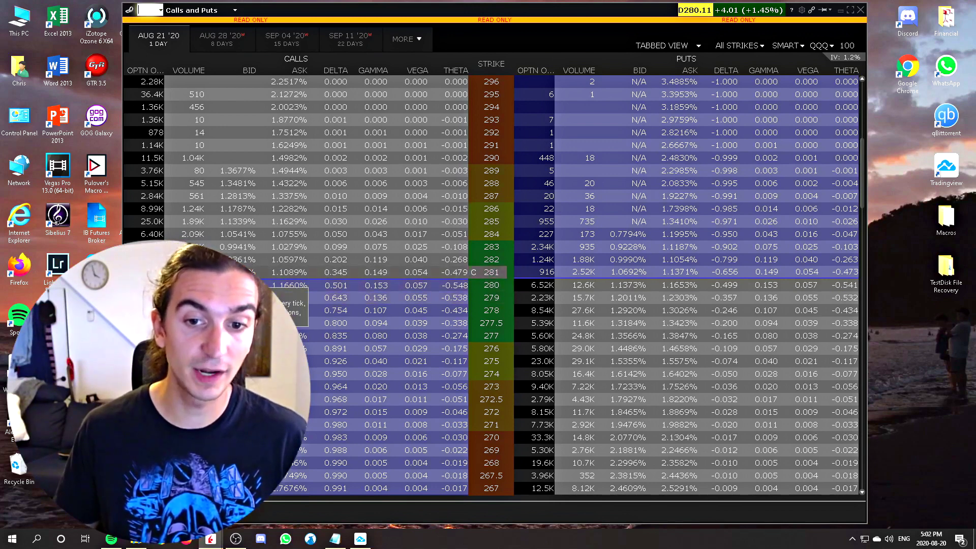
pyautogui.scroll(-1, 328, 224)
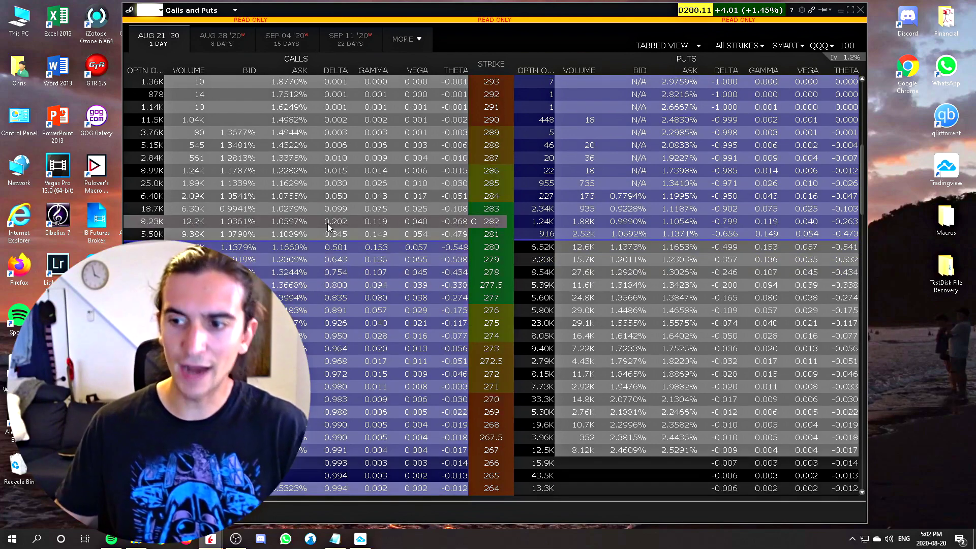
pyautogui.scroll(1, 328, 226)
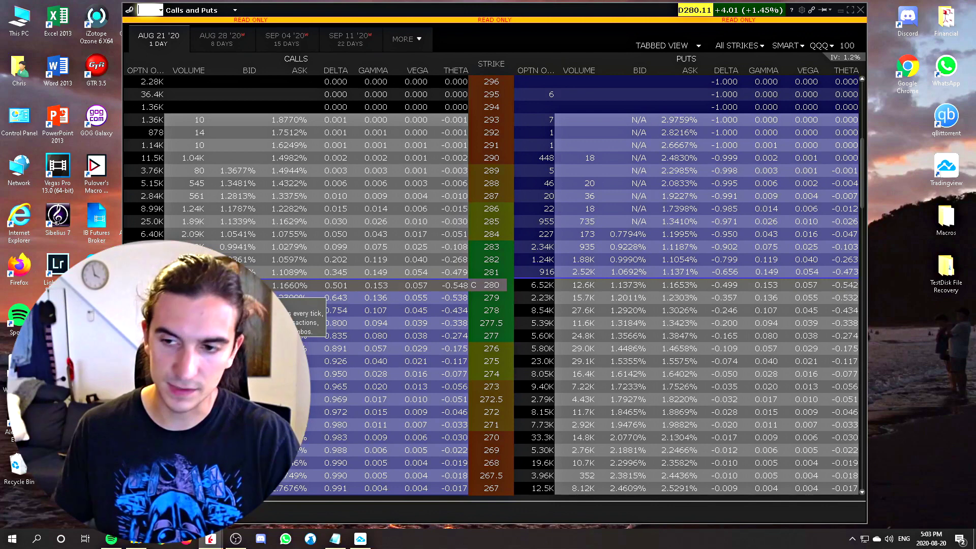
# Step: Check the 21 August expiry date in the system calendar and close the calendar
pyautogui.click(931, 538)
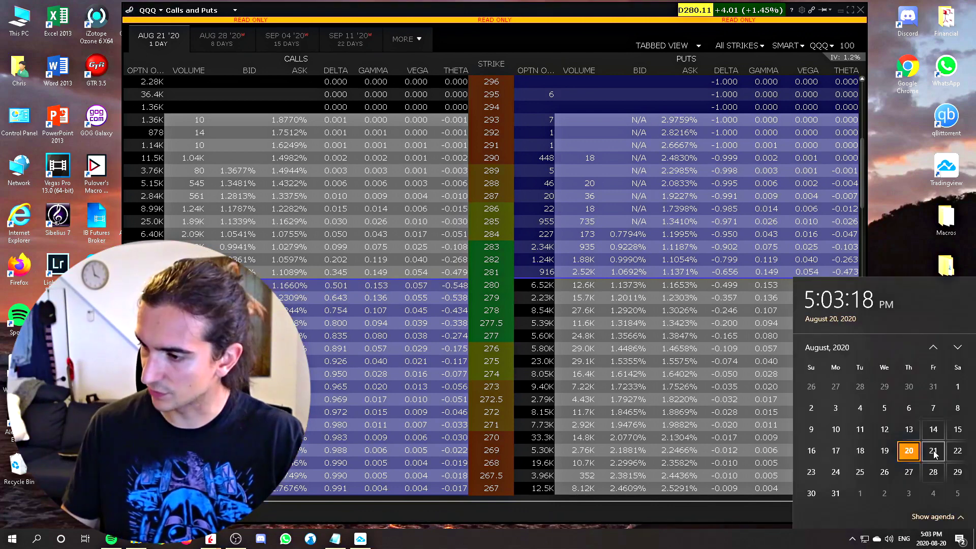
pyautogui.click(505, 15)
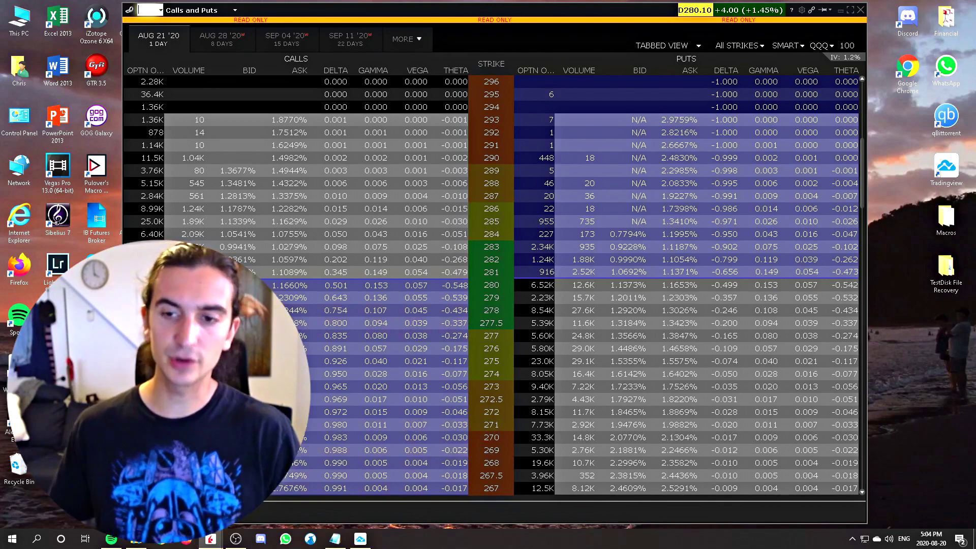
# Step: Switch back to TradingView, hide the first Lin Reg indicator and collapse the indicator legend on the 5-minute chart
pyautogui.click(360, 539)
pyautogui.click(41, 163)
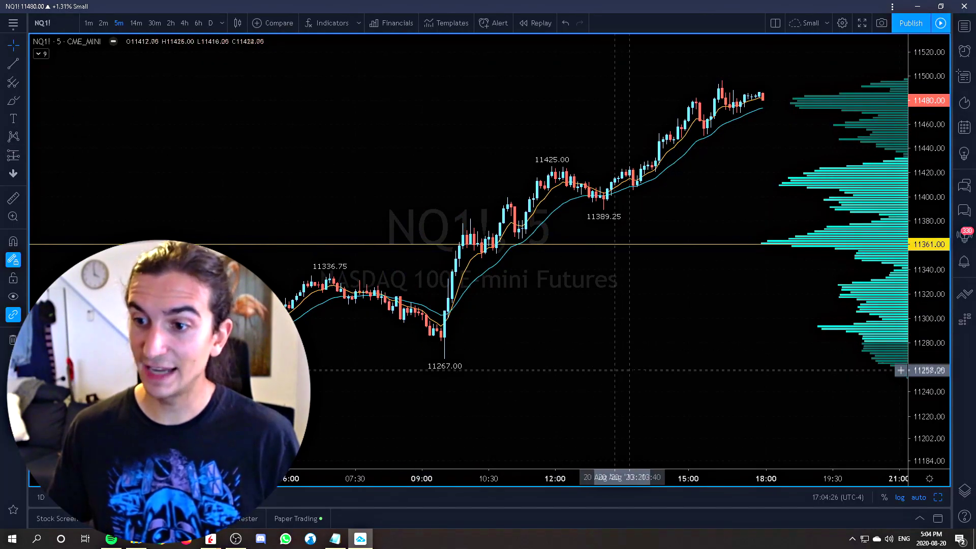
pyautogui.hscroll(1, 597, 374)
pyautogui.hscroll(2, 625, 342)
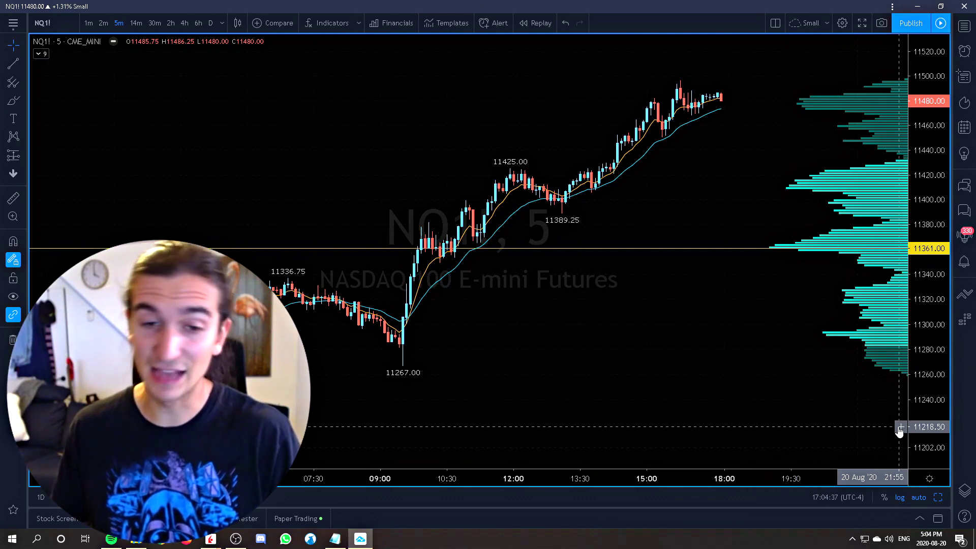
pyautogui.scroll(-5, 899, 430)
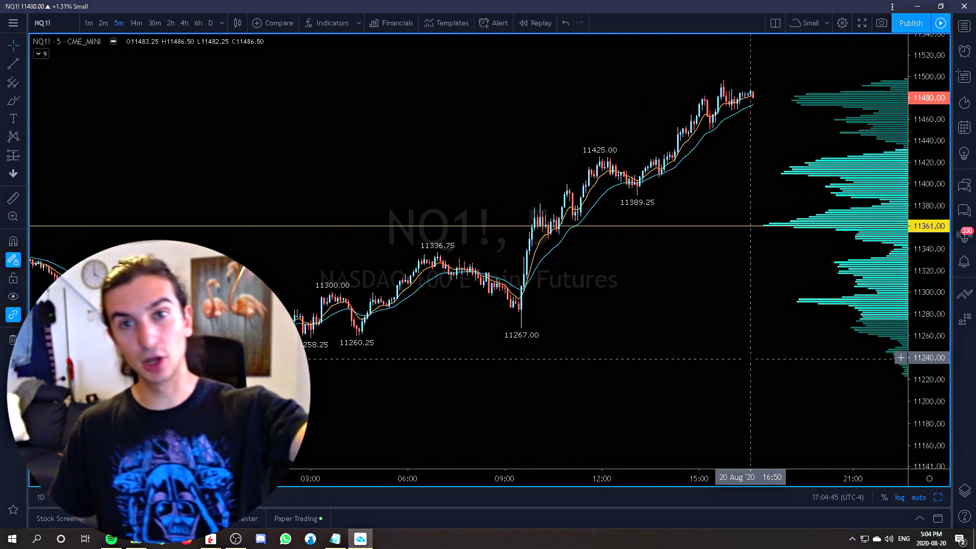